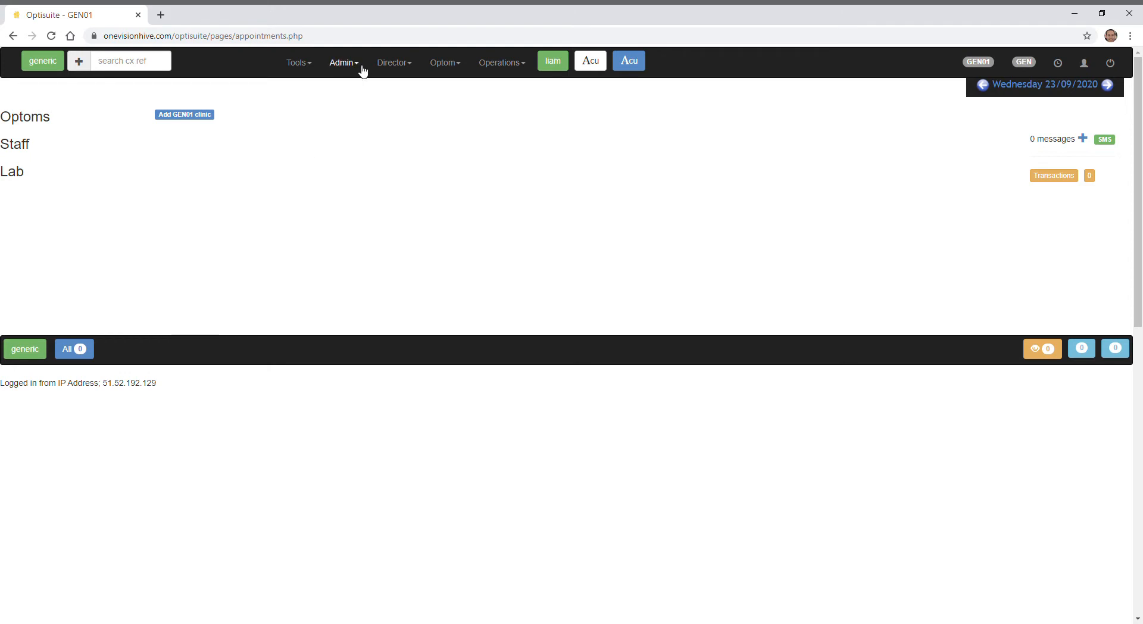
# - Open the Media admin page, glance at the SMS templates and return to the letter templates
pyautogui.click(360, 68)
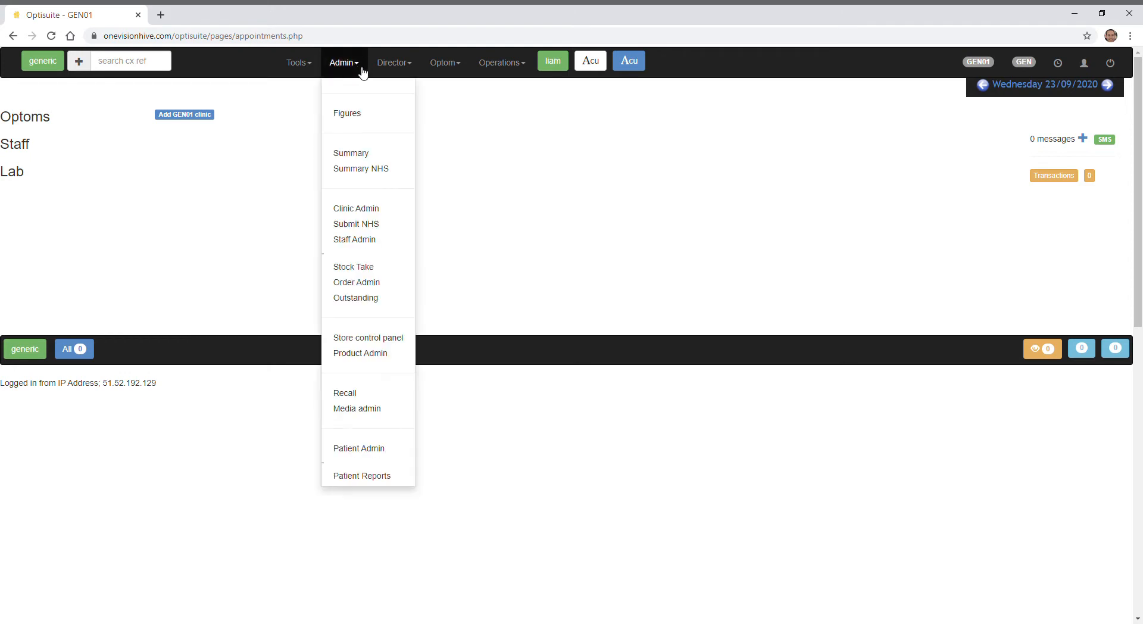
pyautogui.click(376, 409)
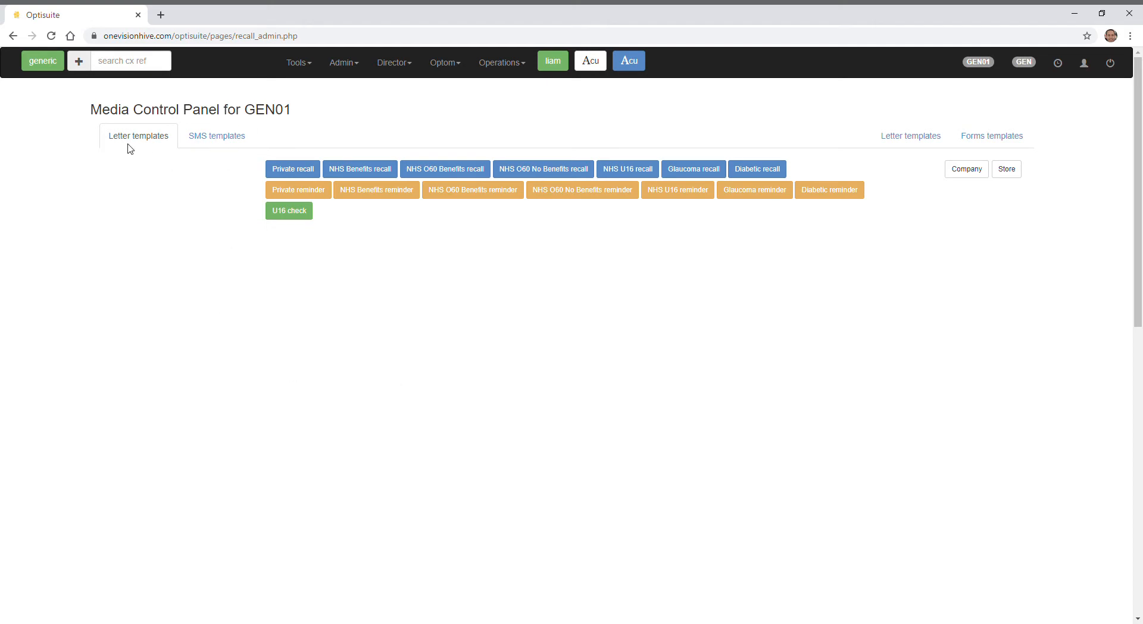
pyautogui.click(199, 142)
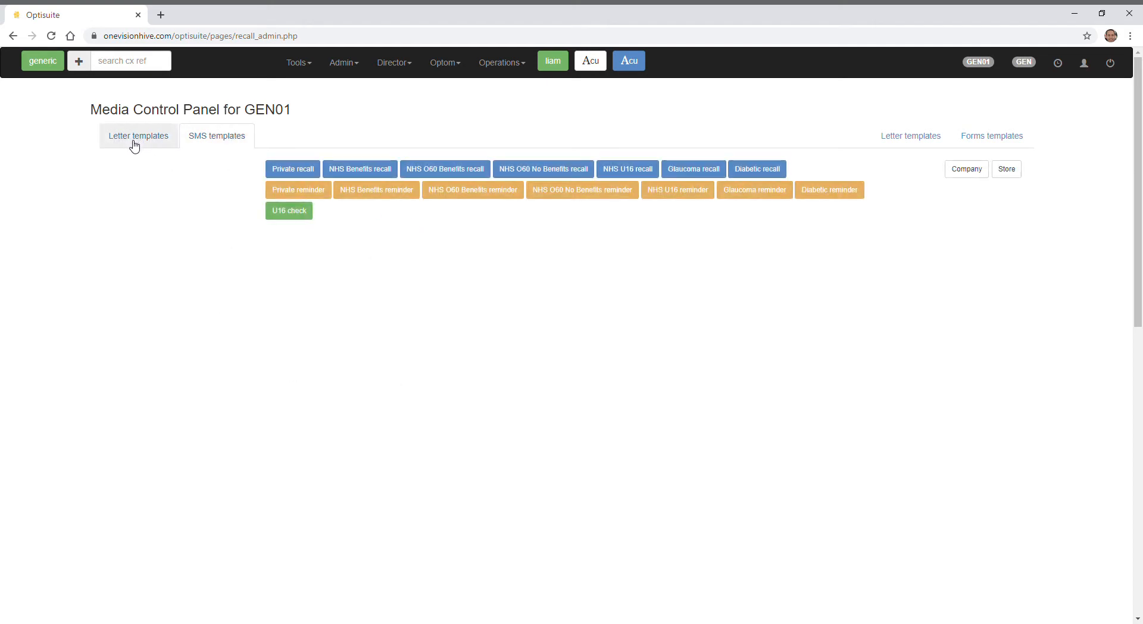
pyautogui.click(130, 143)
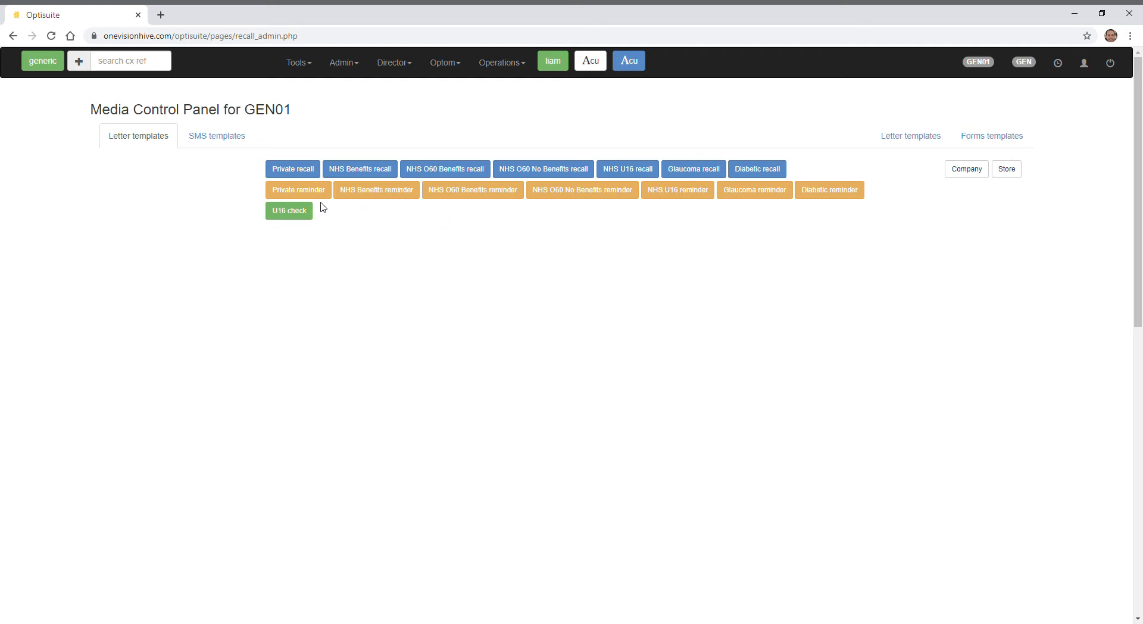
# - Create the store's Private recall letter by replicating an existing template, and open it for editing
pyautogui.click(310, 174)
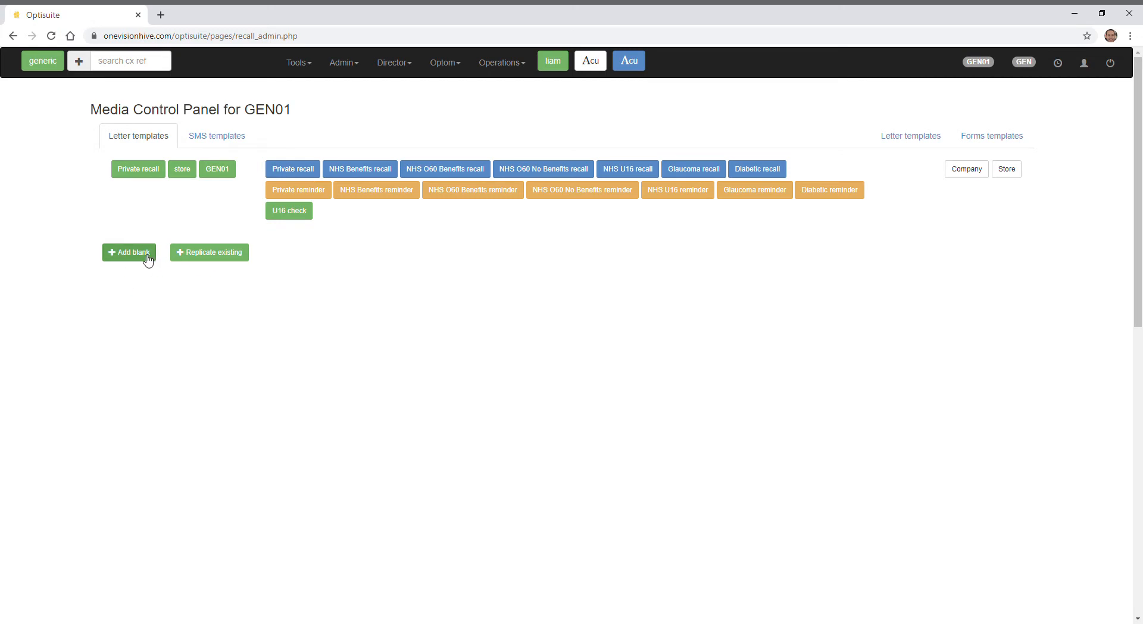
pyautogui.click(224, 258)
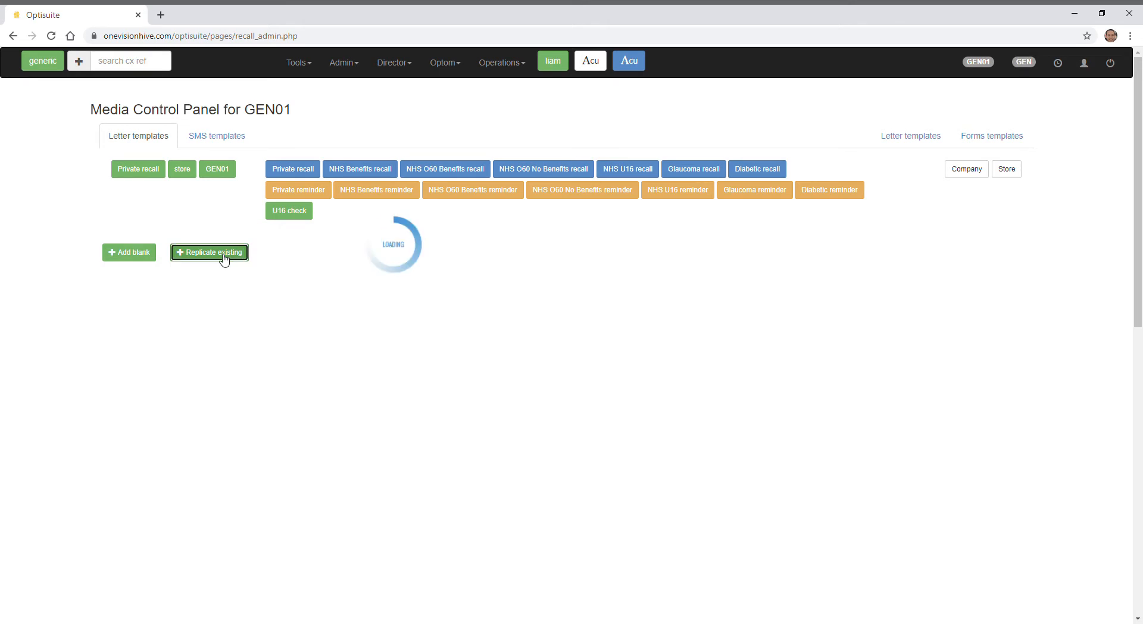
pyautogui.click(438, 169)
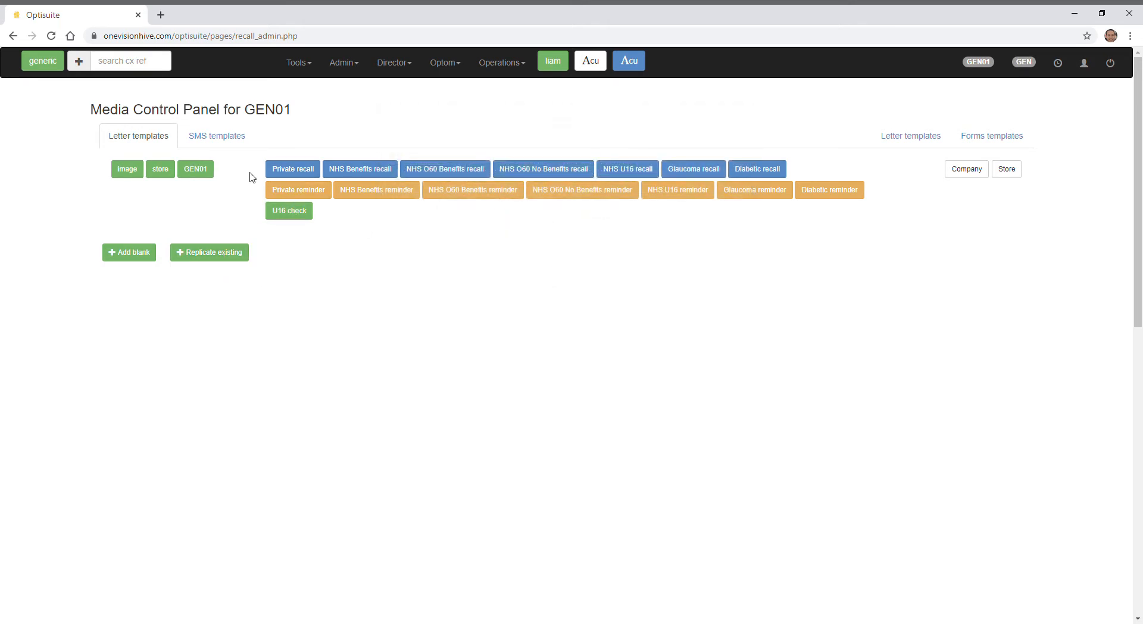
pyautogui.click(301, 172)
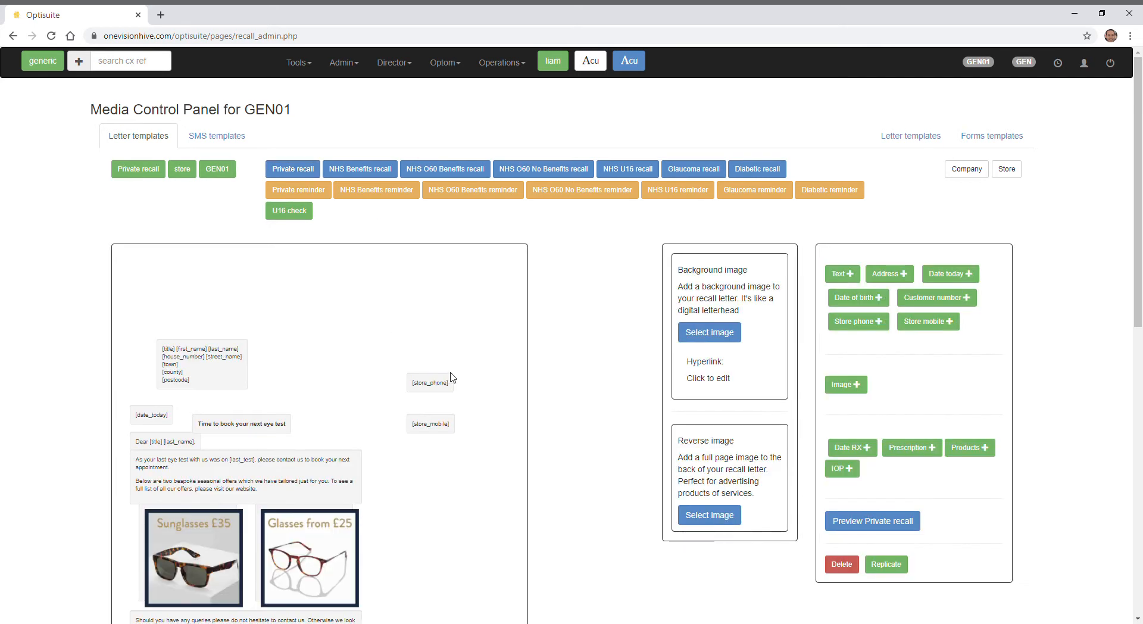
# - Preview the Private recall letter and examine its body text, offer images and store phone and mobile numbers
pyautogui.scroll(-1, 487, 350)
pyautogui.scroll(-1, 492, 352)
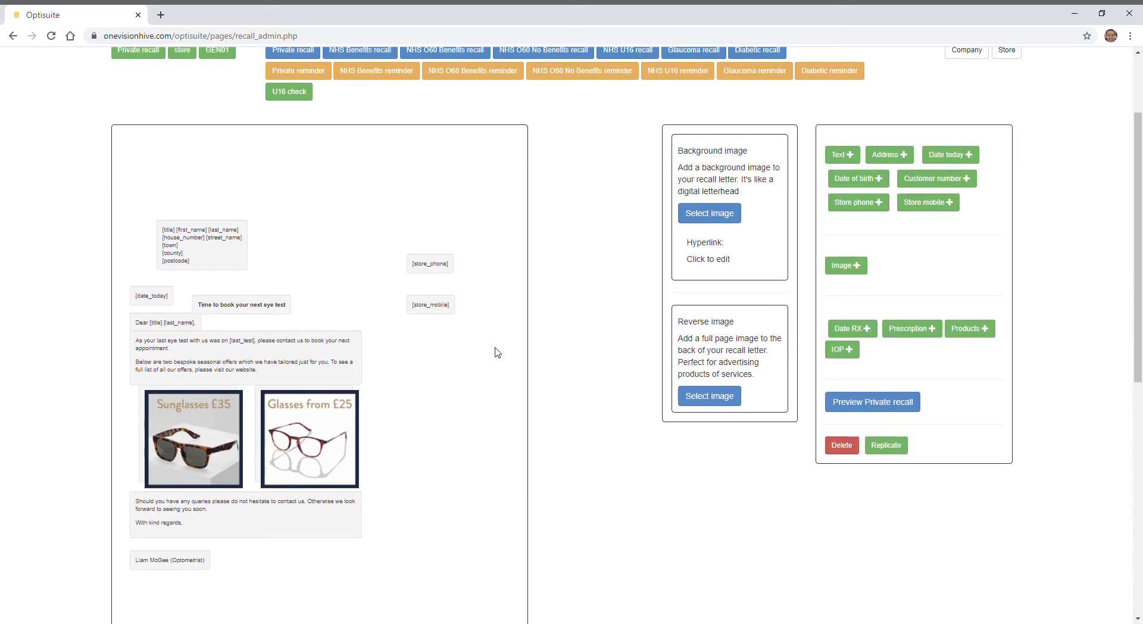
pyautogui.scroll(-1, 502, 350)
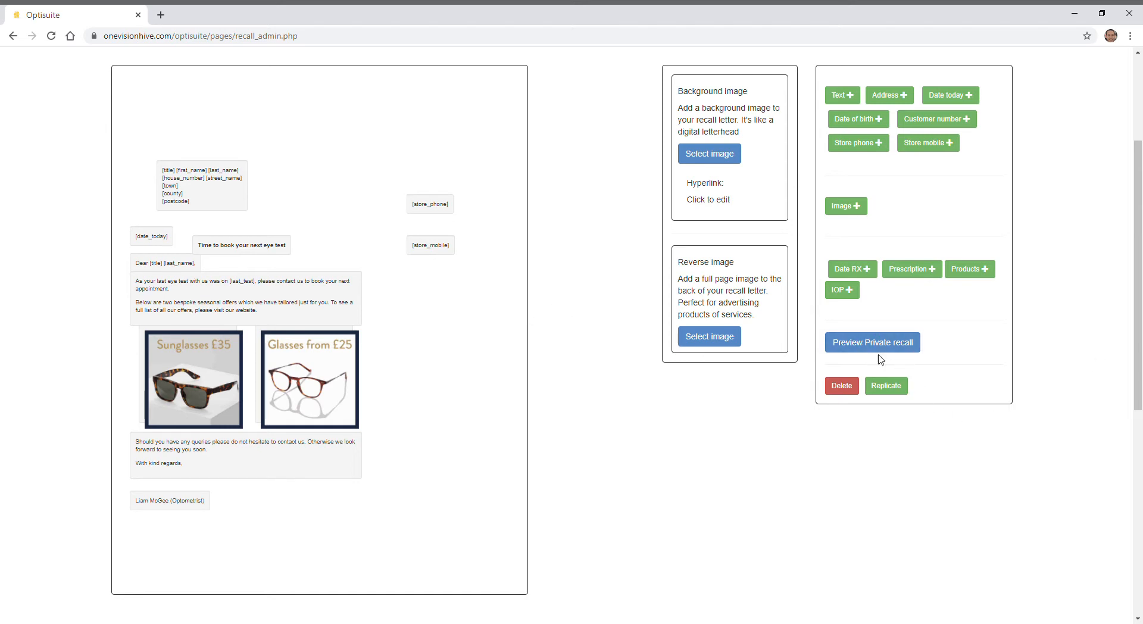
pyautogui.click(900, 351)
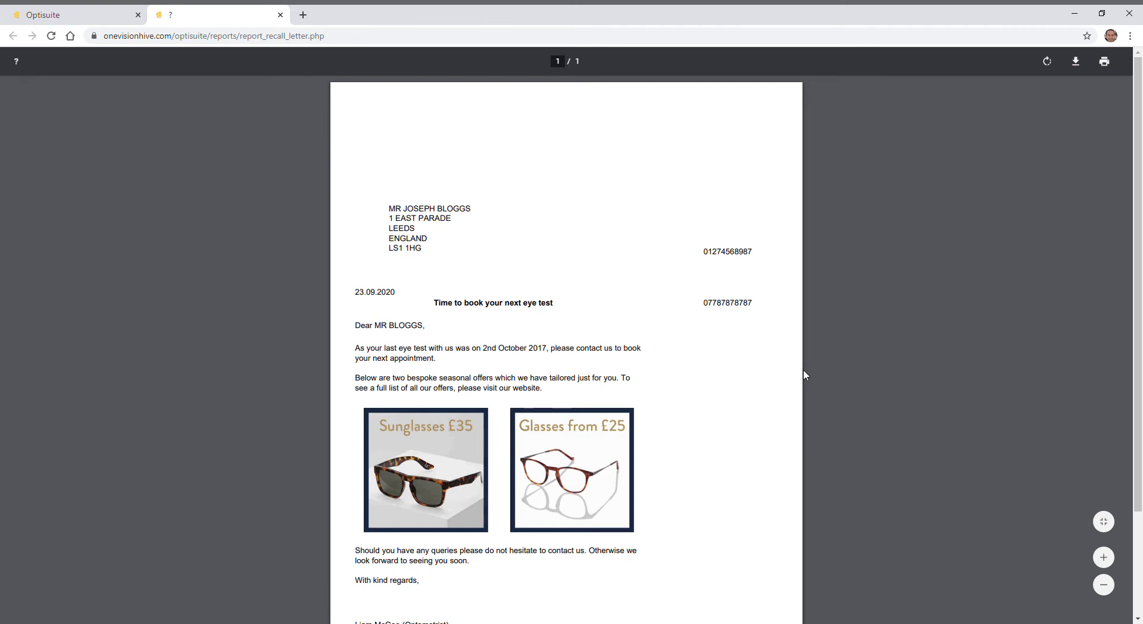
pyautogui.scroll(-1, 787, 370)
pyautogui.scroll(1, 751, 357)
pyautogui.moveTo(396, 348); pyautogui.dragTo(459, 391)
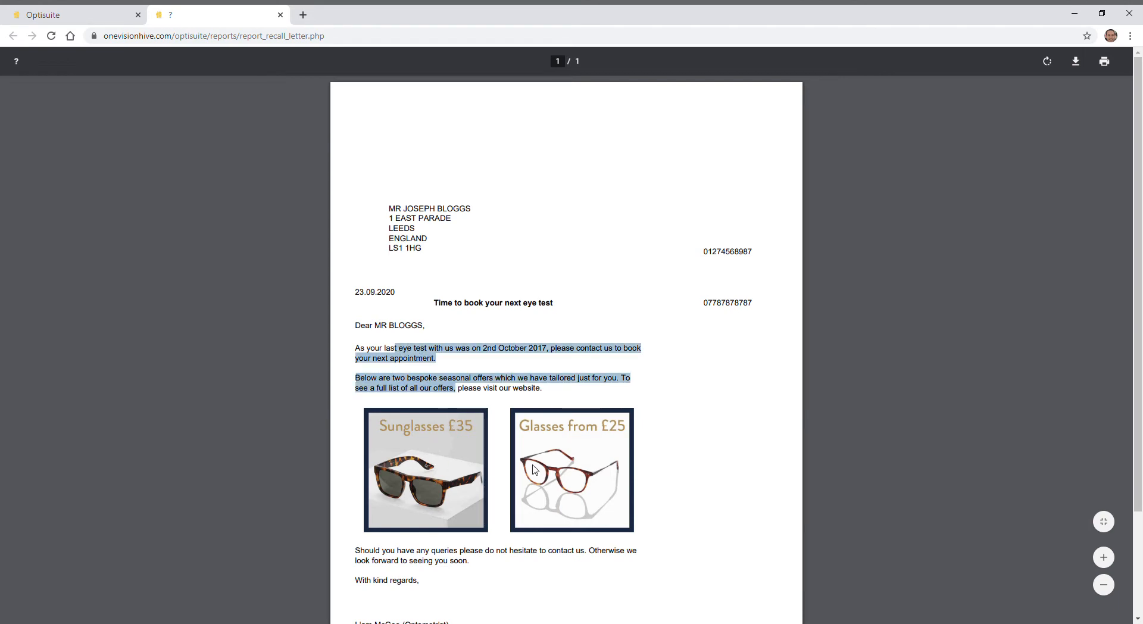
pyautogui.doubleClick(709, 255)
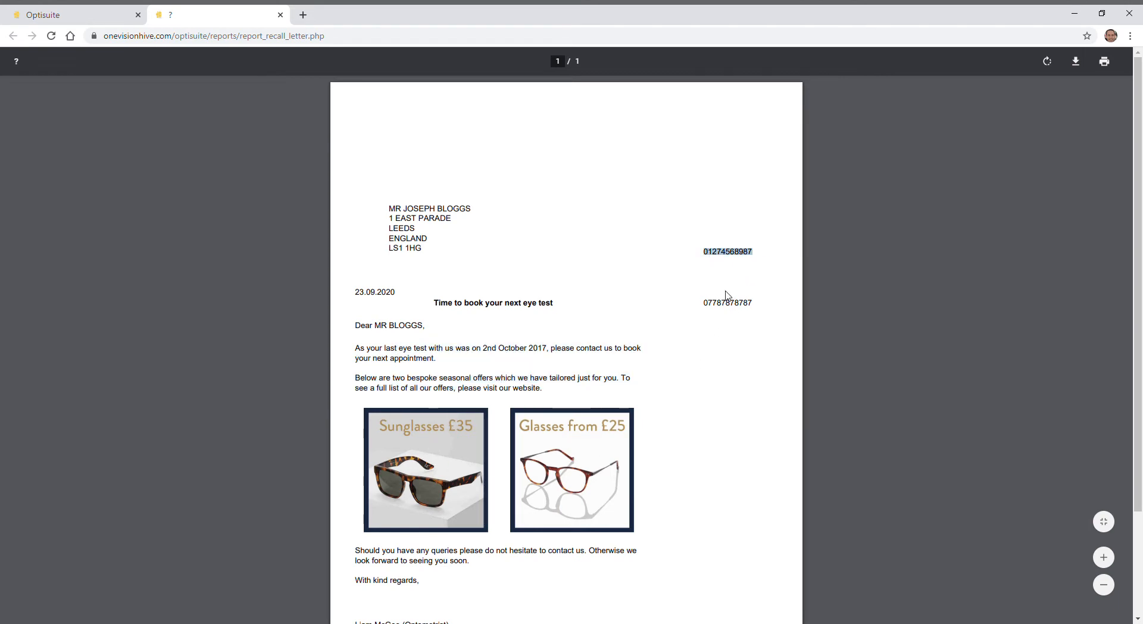
pyautogui.moveTo(709, 304); pyautogui.dragTo(751, 314)
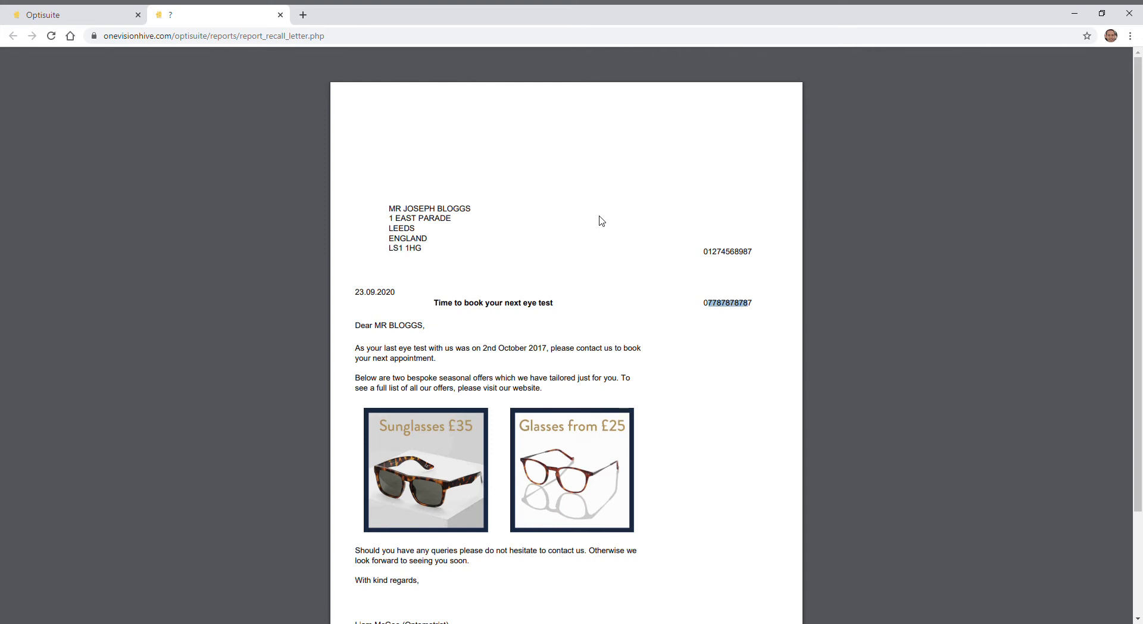
# - Return to the template editor and upload letterhead 2019.jpg as the letter's background image
pyautogui.click(51, 20)
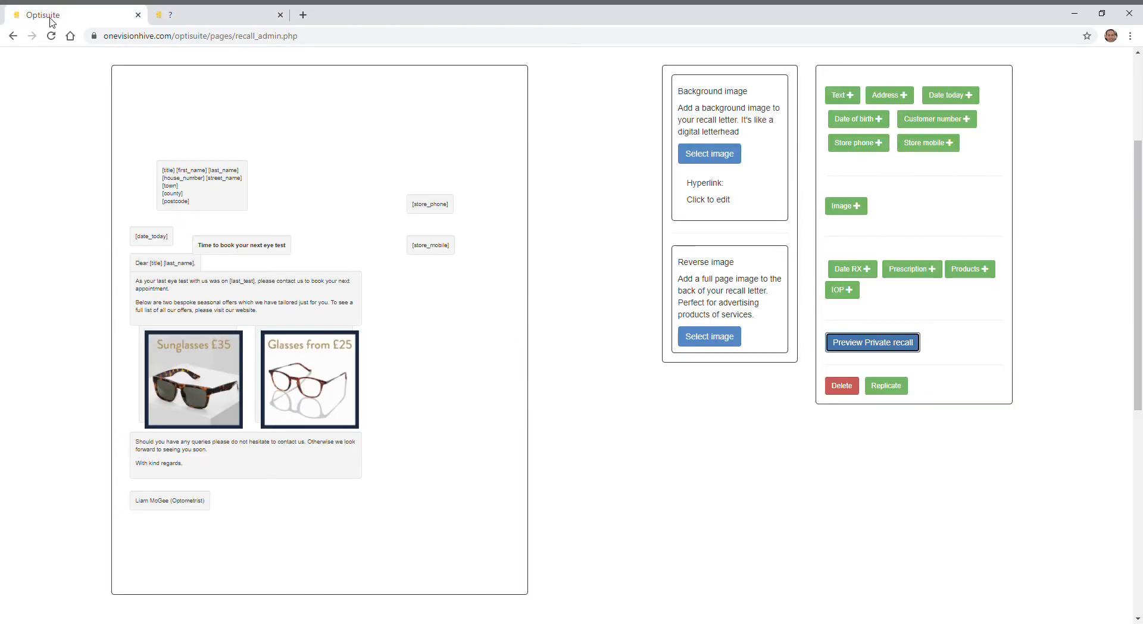
pyautogui.scroll(2, 518, 227)
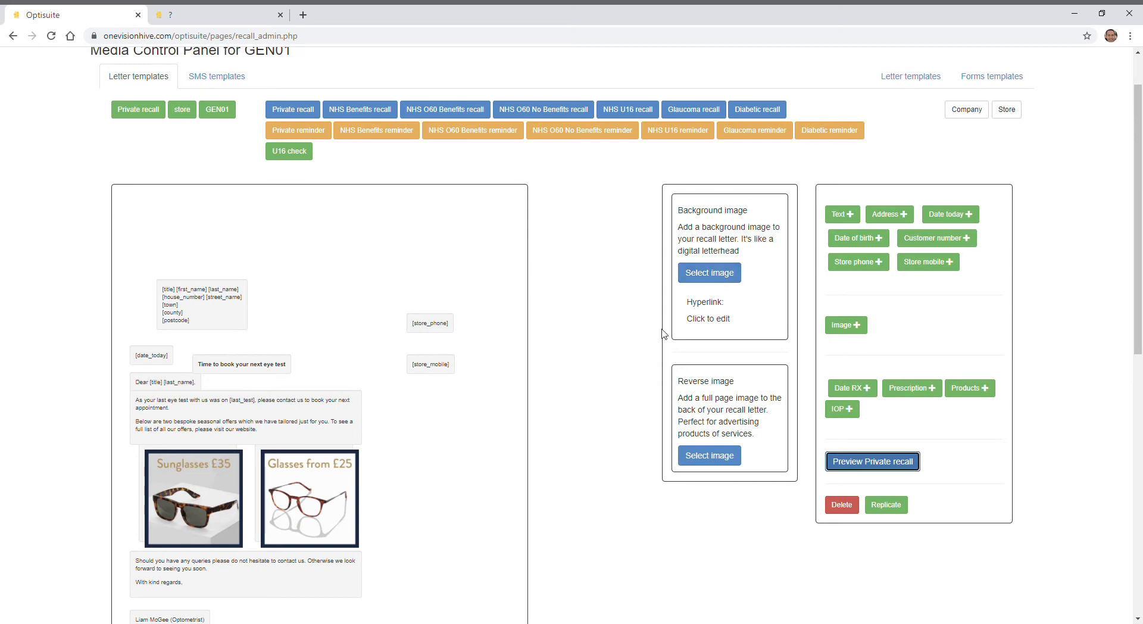
pyautogui.click(714, 274)
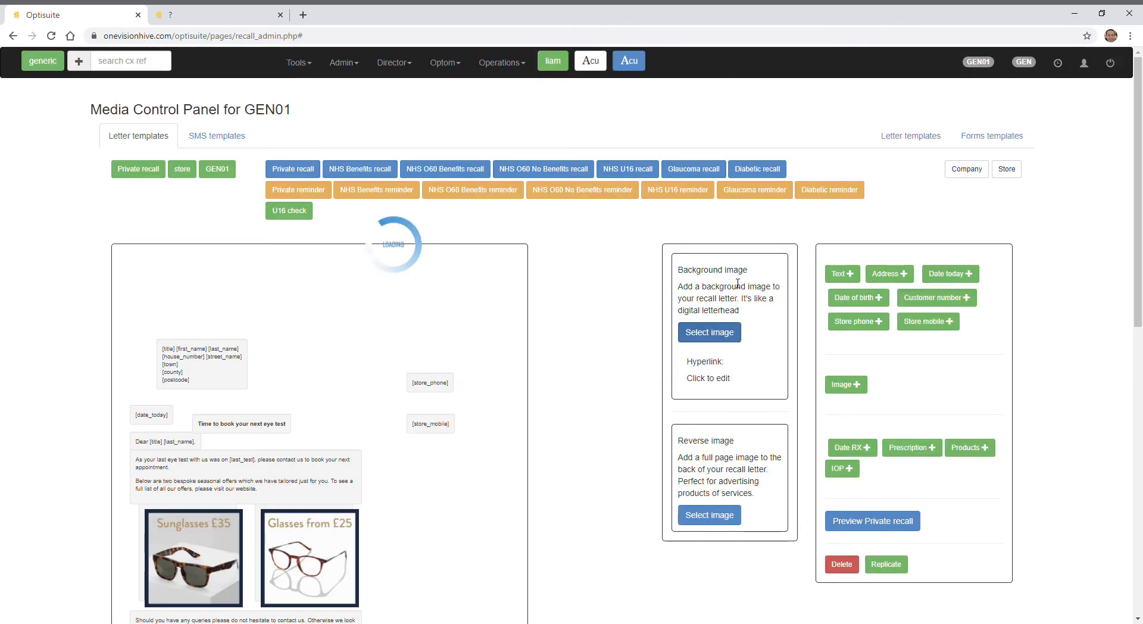
pyautogui.click(435, 136)
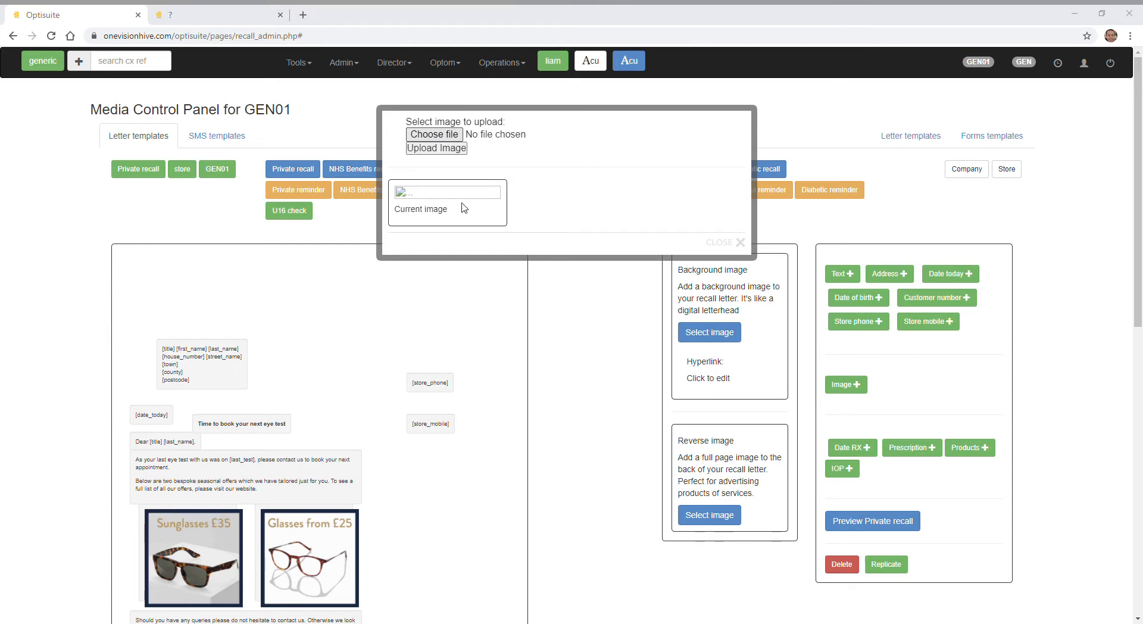
pyautogui.click(657, 449)
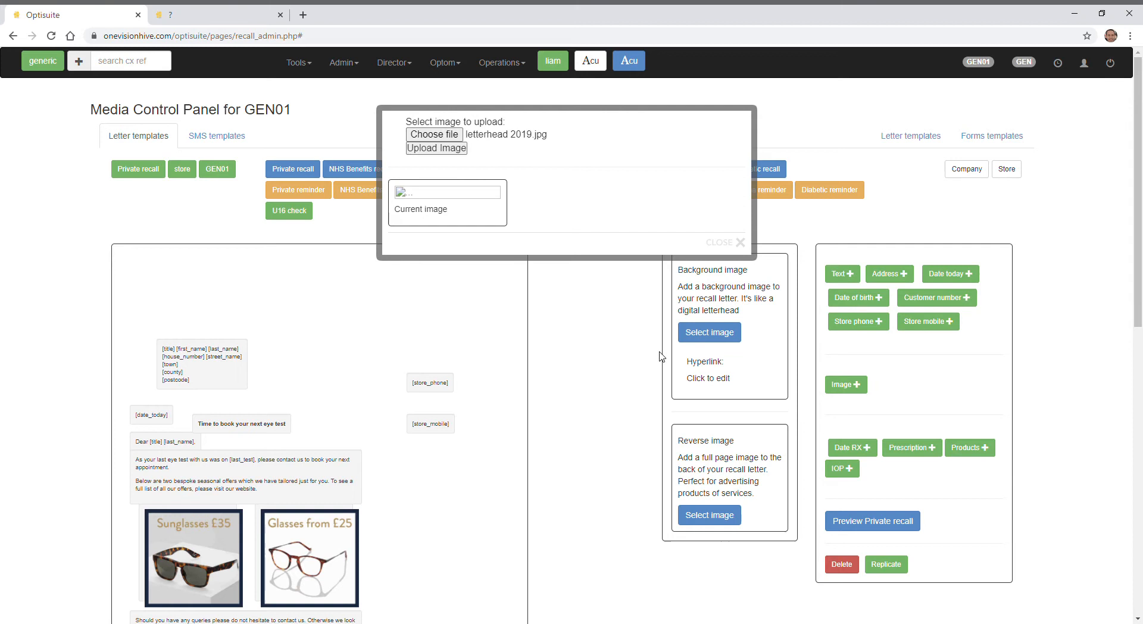
pyautogui.click(437, 148)
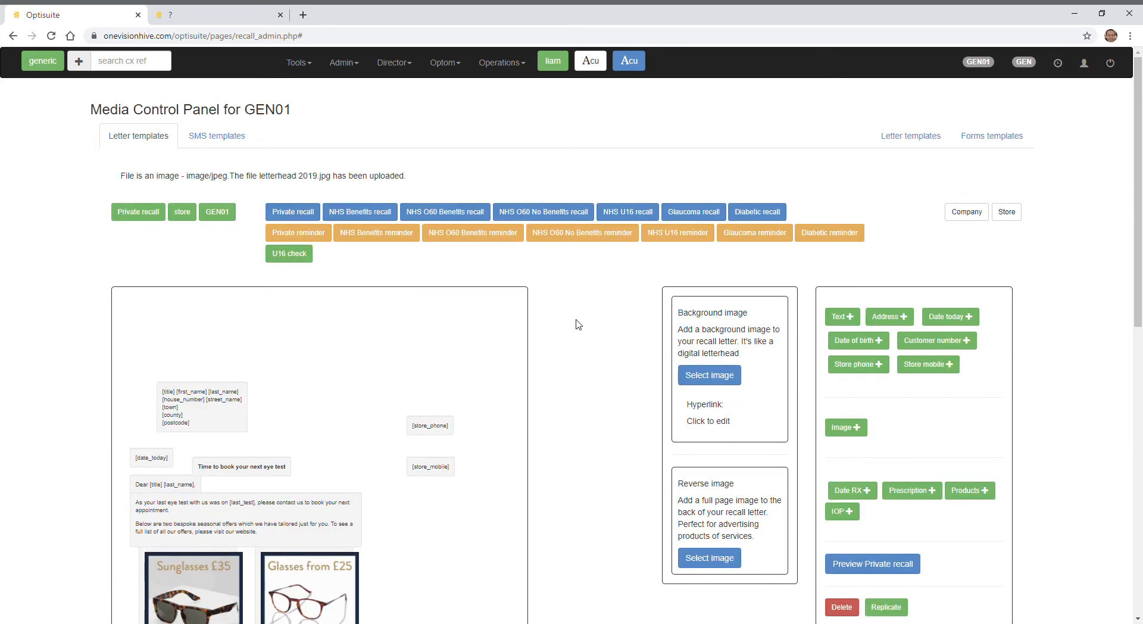
# - Preview the Private recall letter with its background image and check how the contact numbers align with the letterhead
pyautogui.scroll(-2, 573, 326)
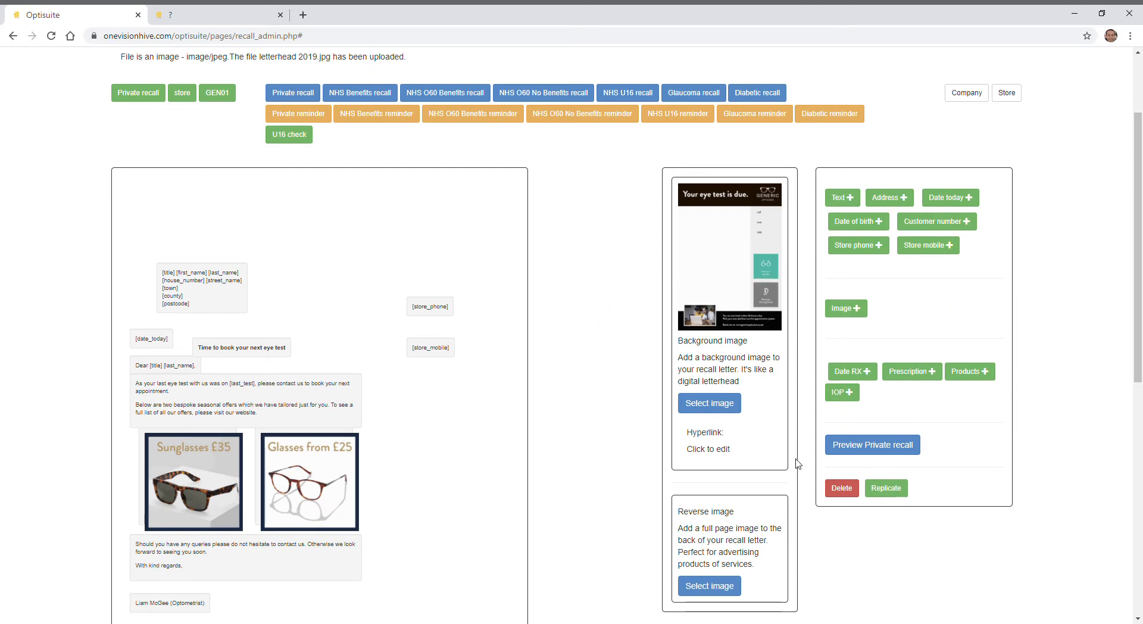
pyautogui.click(890, 453)
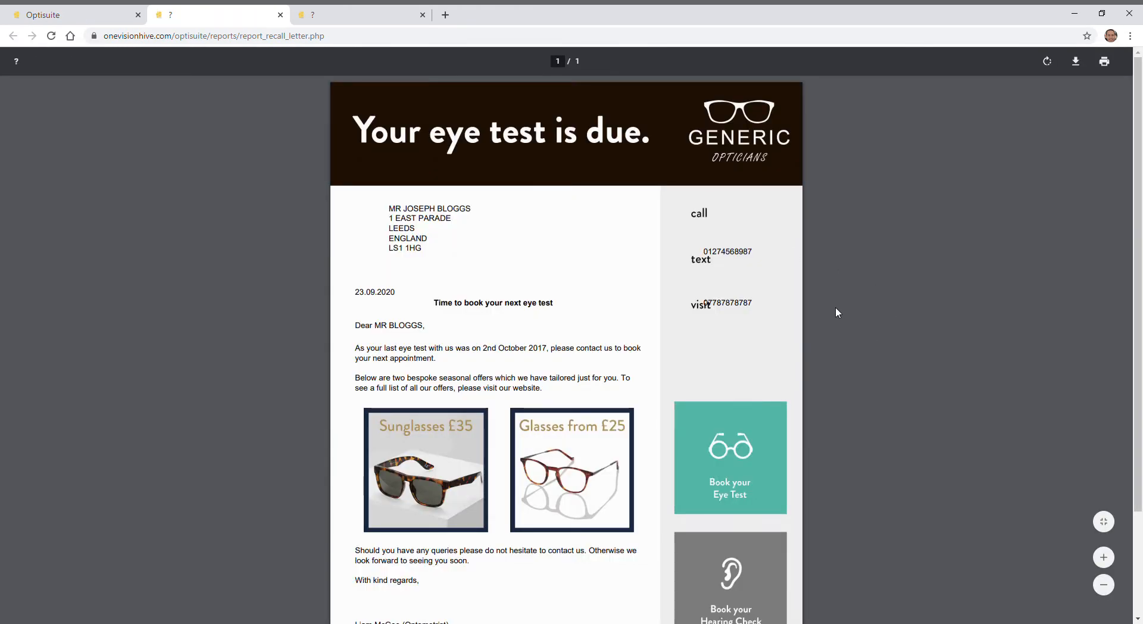
pyautogui.scroll(-2, 835, 310)
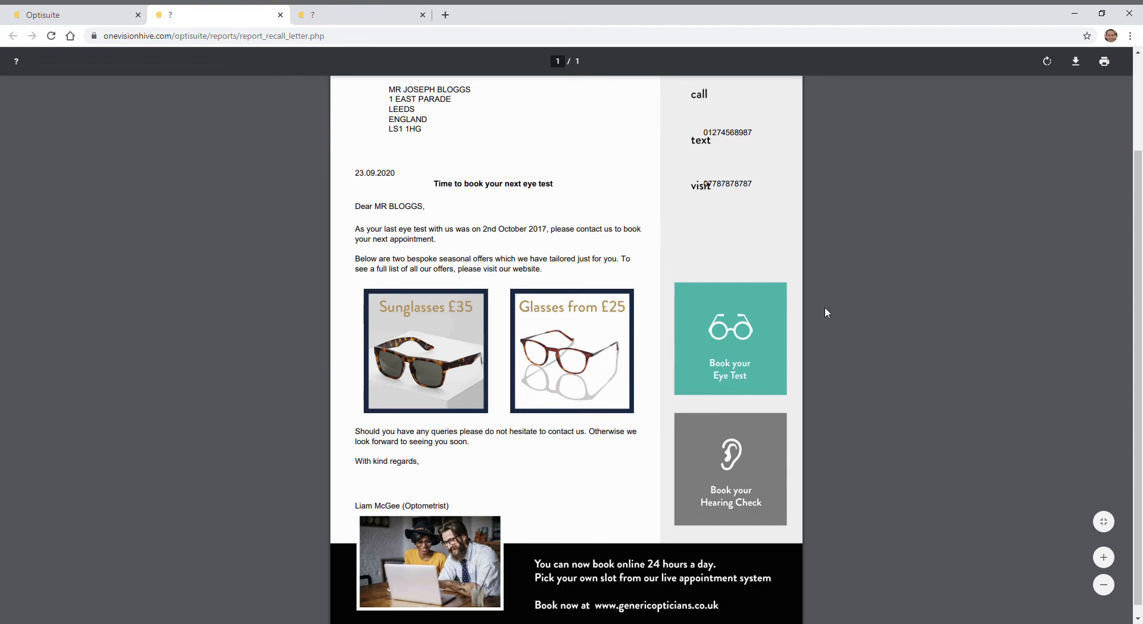
pyautogui.scroll(2, 824, 310)
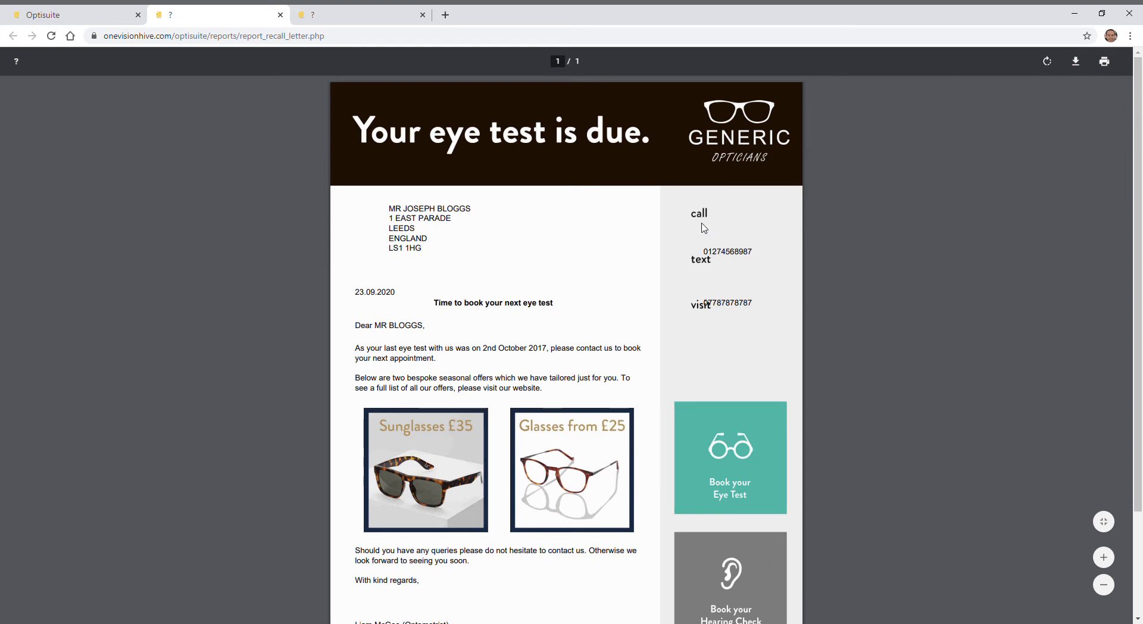
# - Back in the template editor, set the [store_phone] field's vertical position to 57 and save it
pyautogui.click(100, 10)
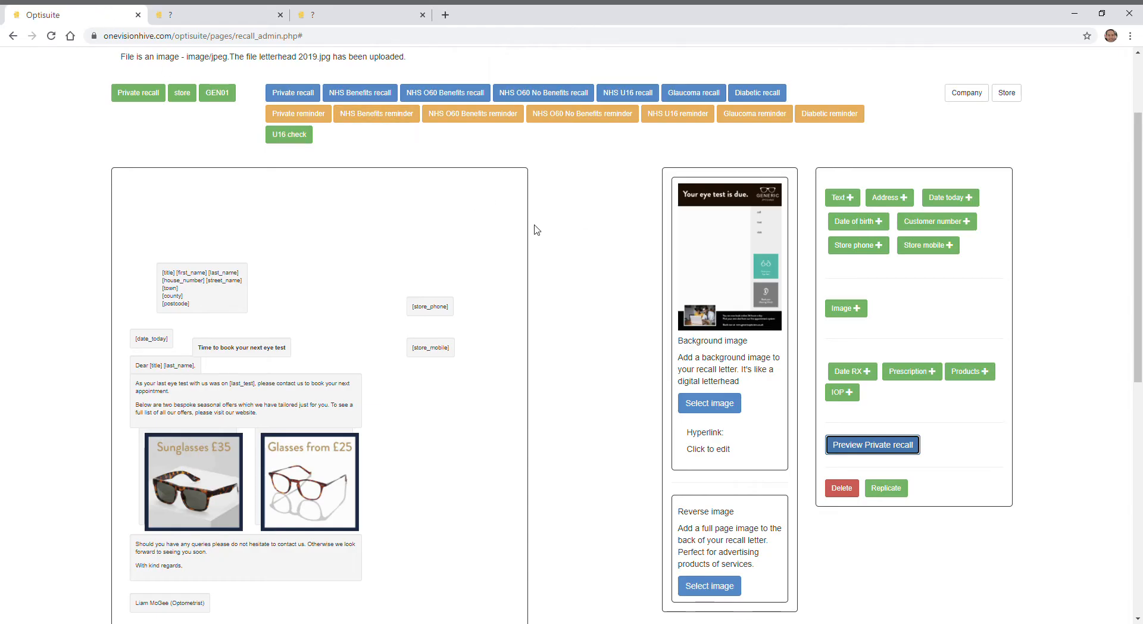
pyautogui.click(433, 314)
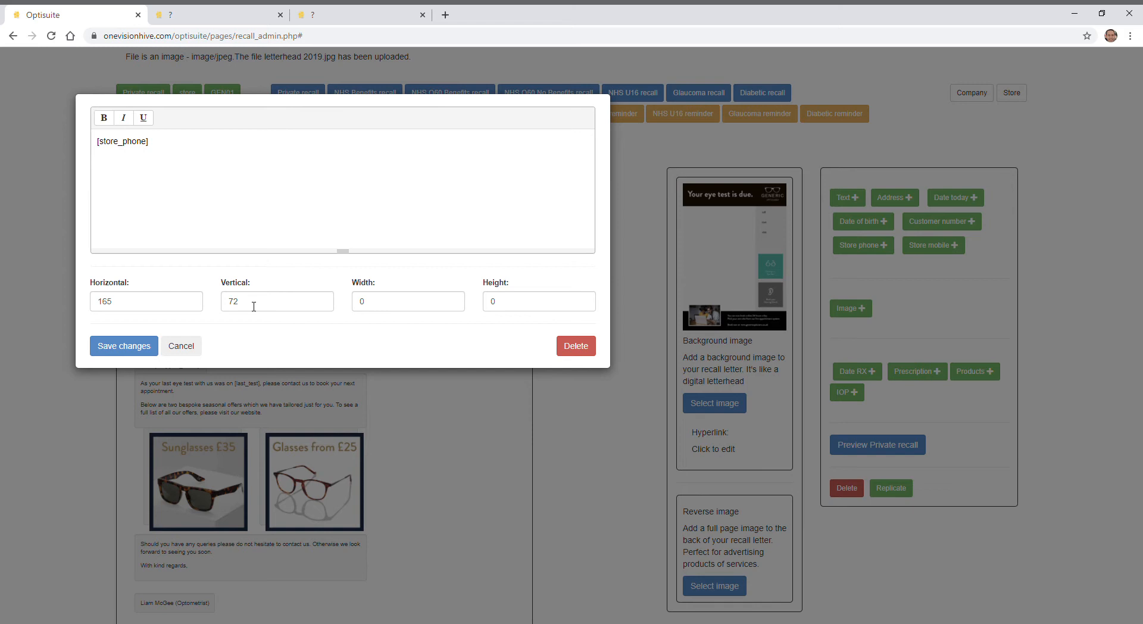
pyautogui.doubleClick(261, 306)
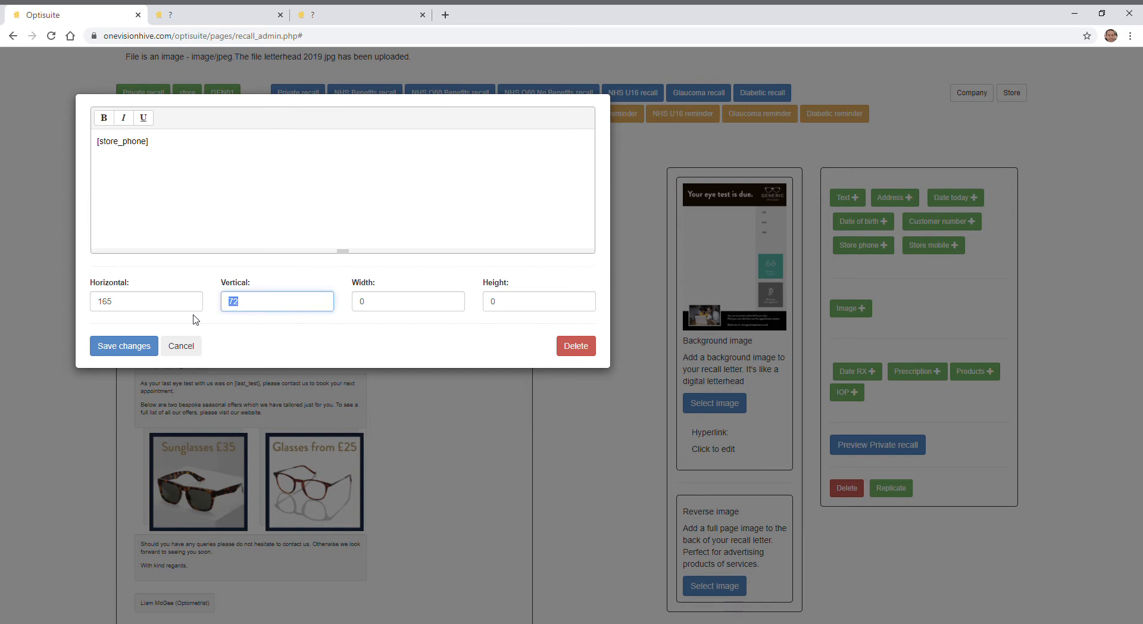
pyautogui.write('57')
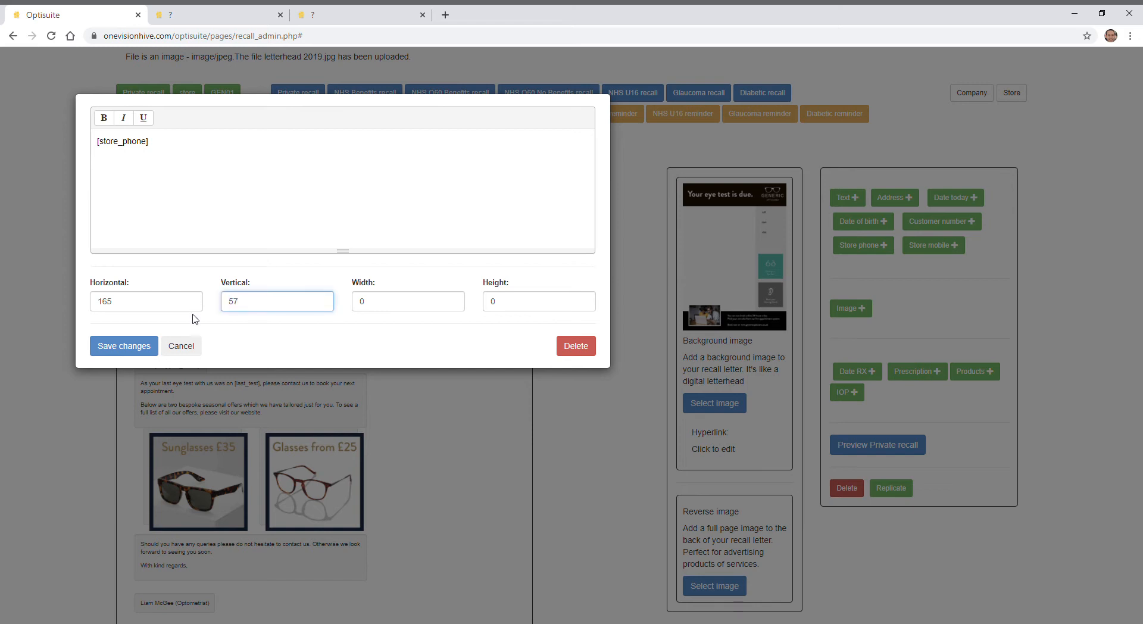
pyautogui.click(127, 351)
# - Set the [store_mobile] field's vertical position to 80, save it and preview the Private recall letter
pyautogui.scroll(-1, 402, 415)
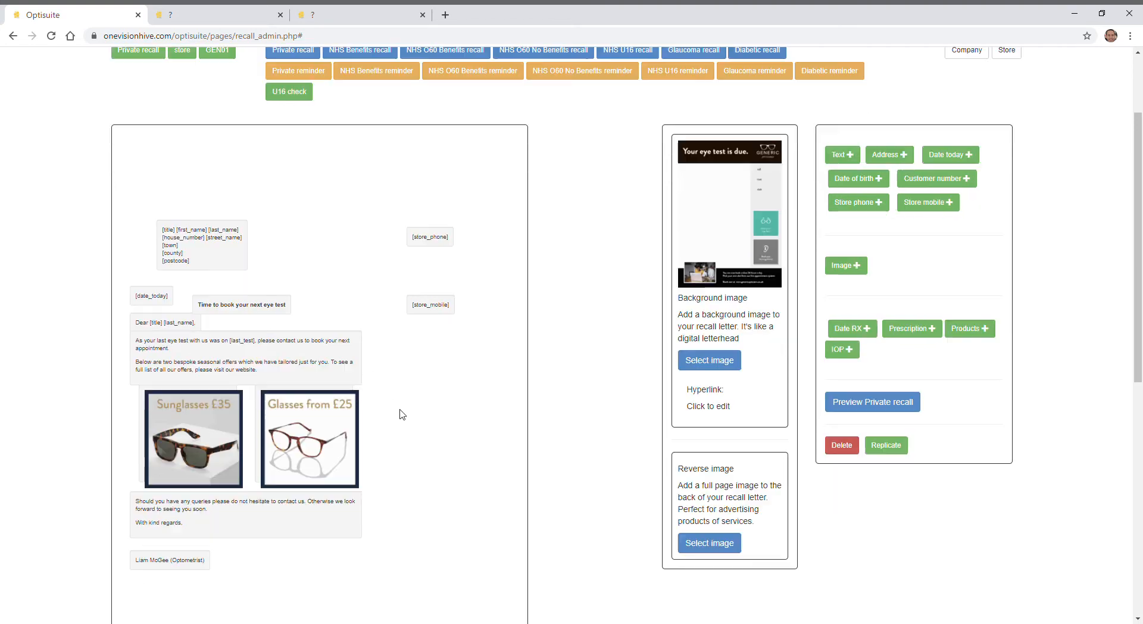
pyautogui.click(439, 307)
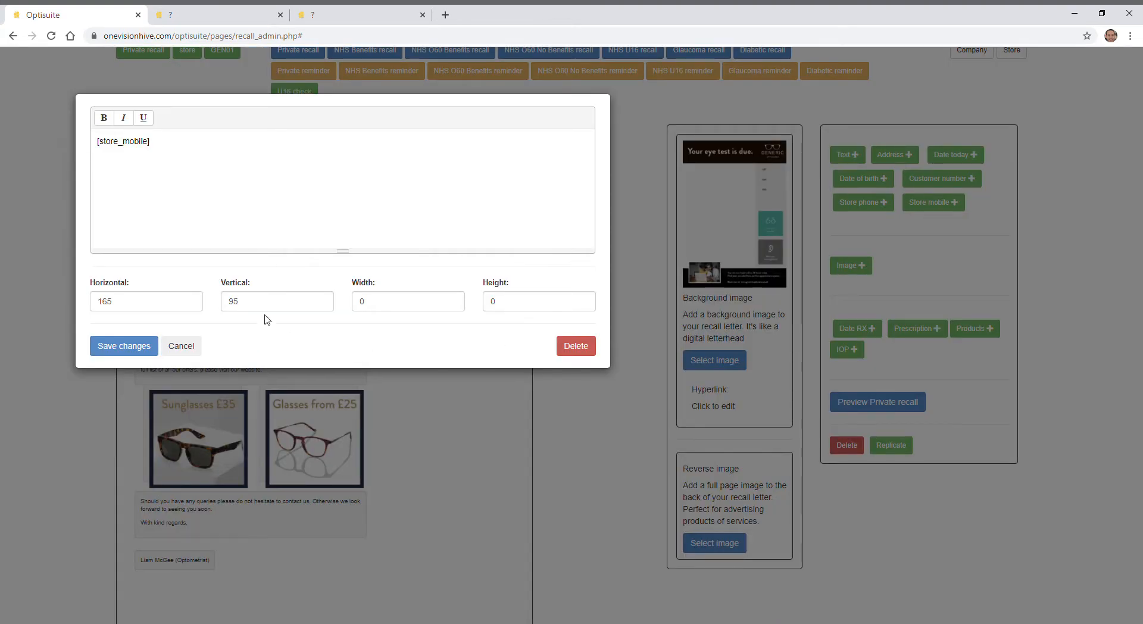
pyautogui.click(283, 305)
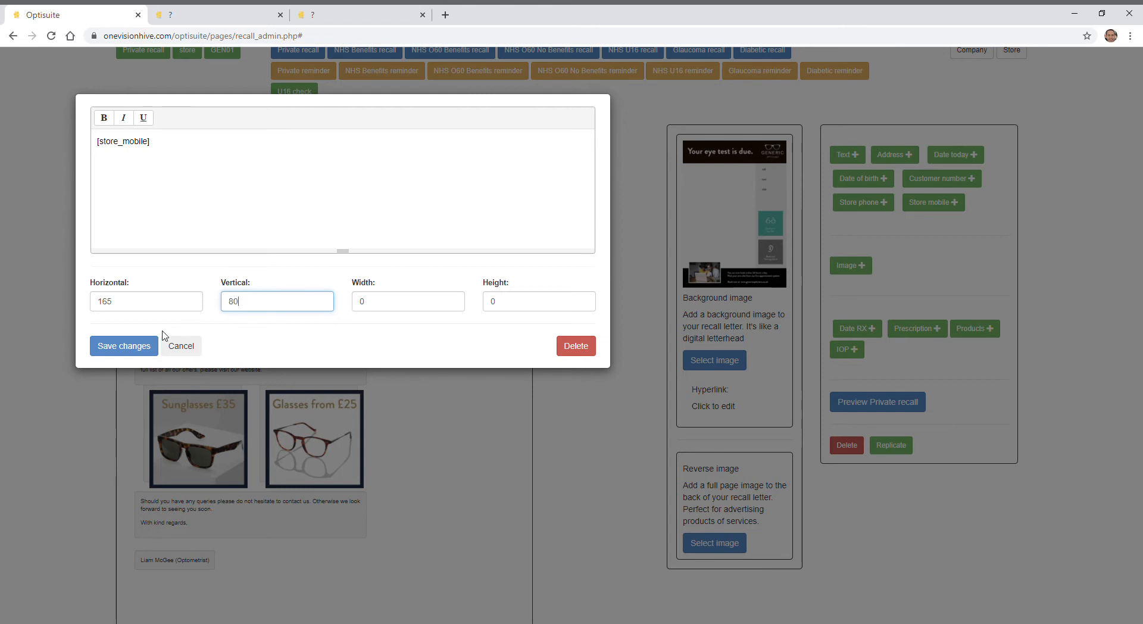
pyautogui.click(145, 347)
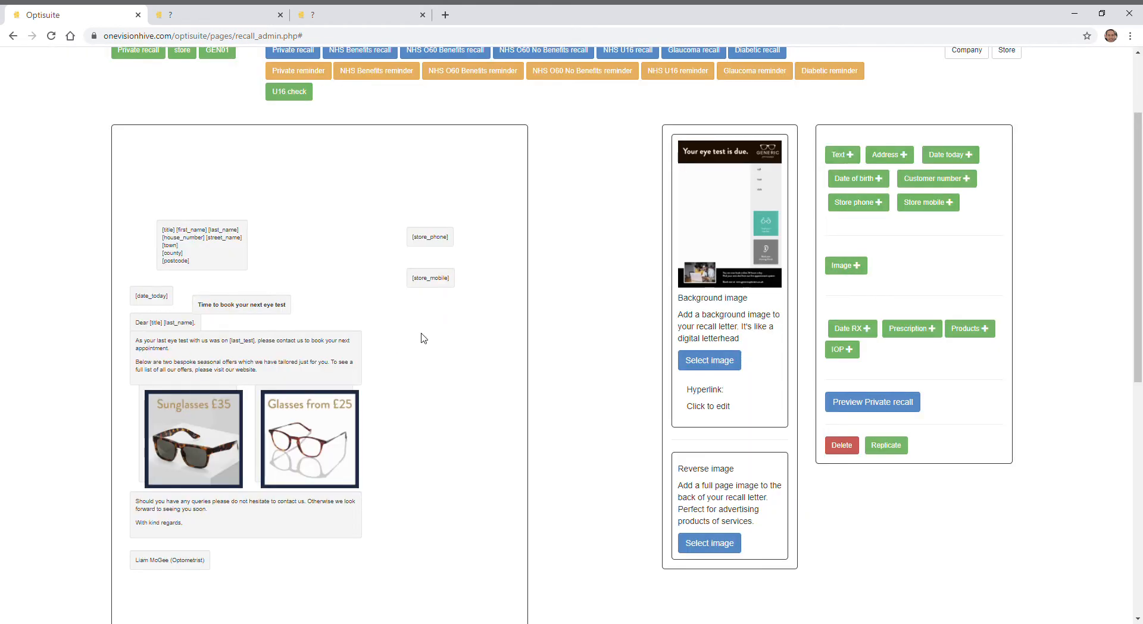
pyautogui.click(893, 410)
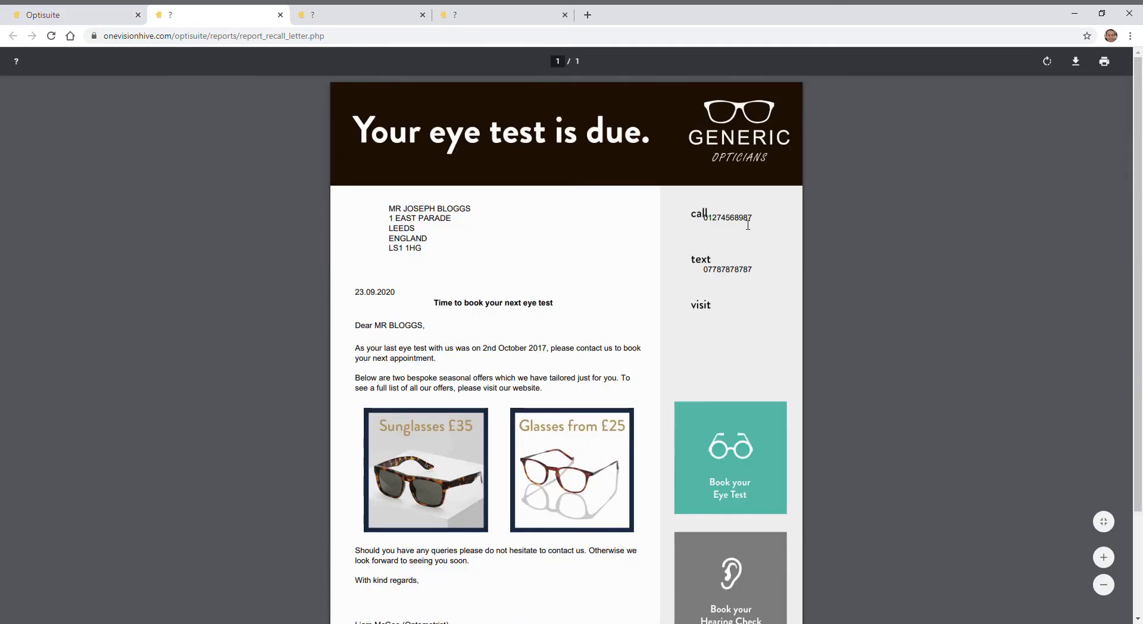
# - Return to the template editor, move the [store_phone] field slightly lower by changing its vertical position and save it
pyautogui.click(78, 15)
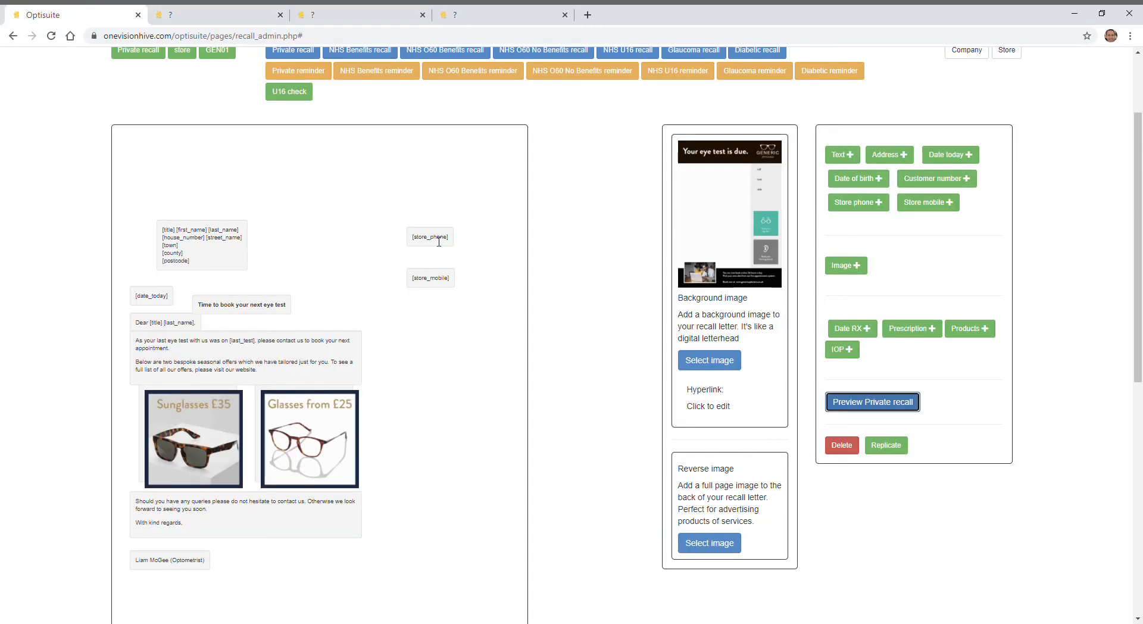
pyautogui.click(435, 238)
pyautogui.press('BackSpace')
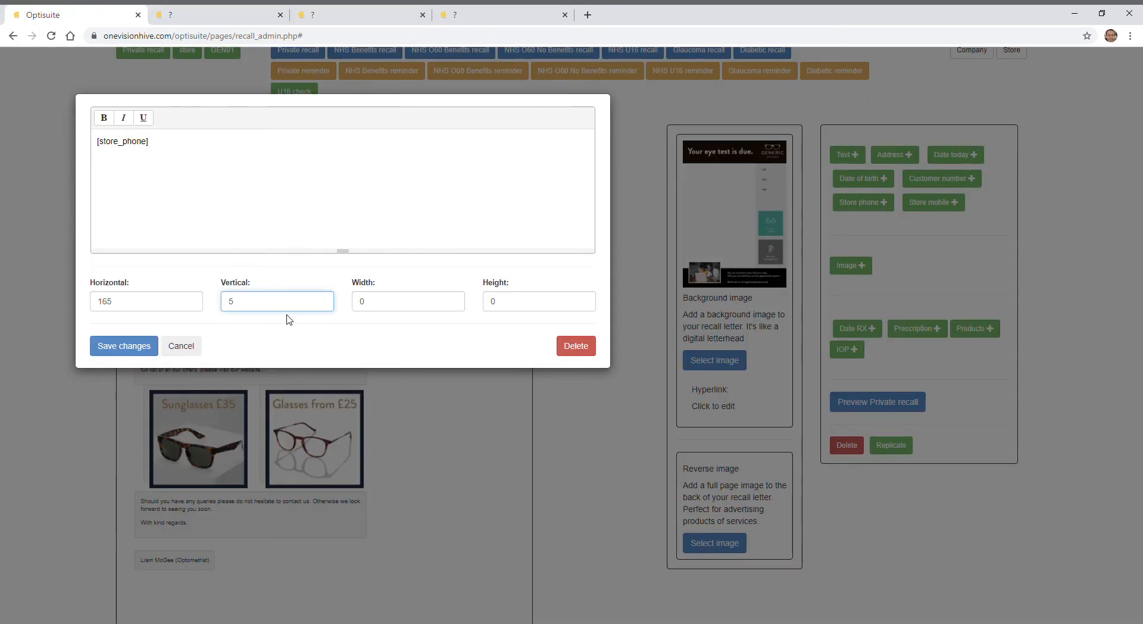
pyautogui.click(127, 346)
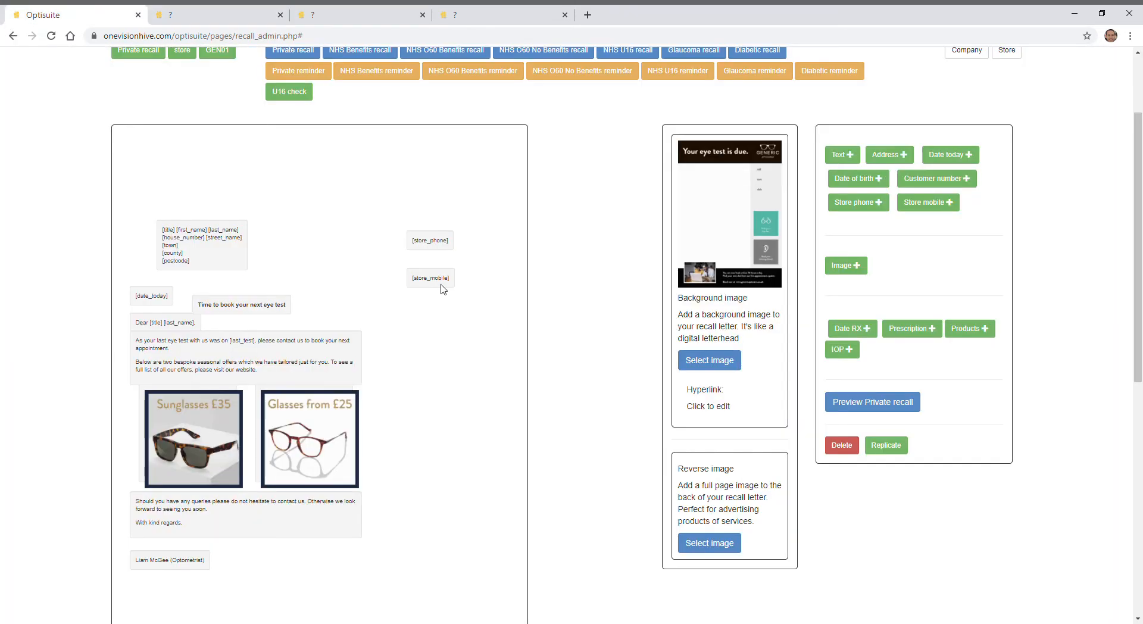
# - Shift the [store_mobile] field slightly lower by changing its vertical position and save the change
pyautogui.click(439, 284)
pyautogui.click(328, 302)
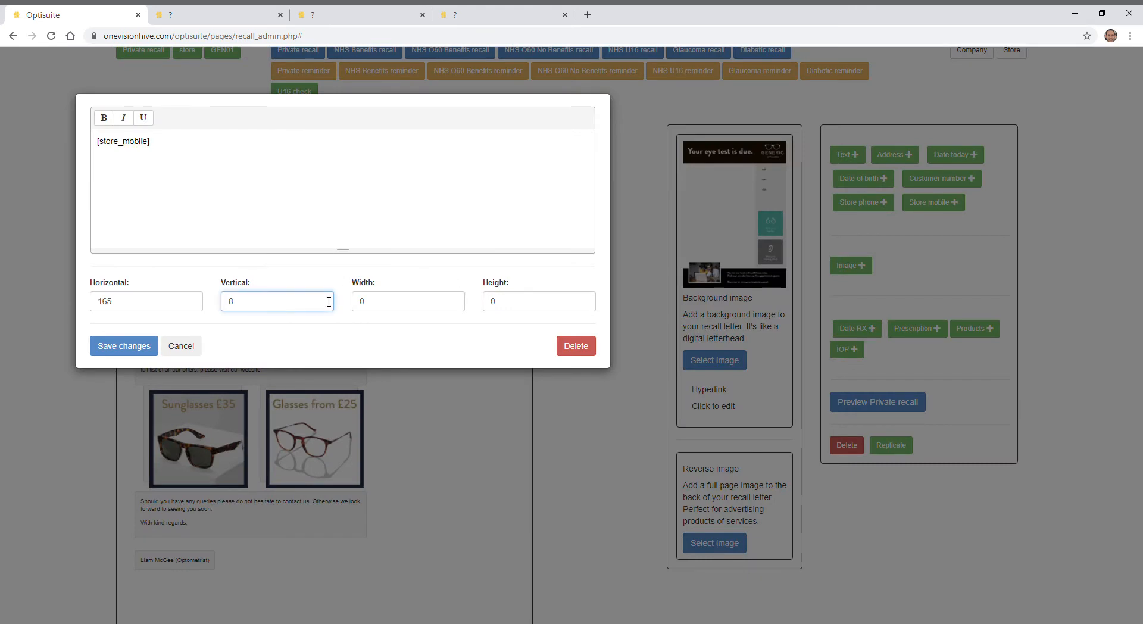
pyautogui.click(152, 348)
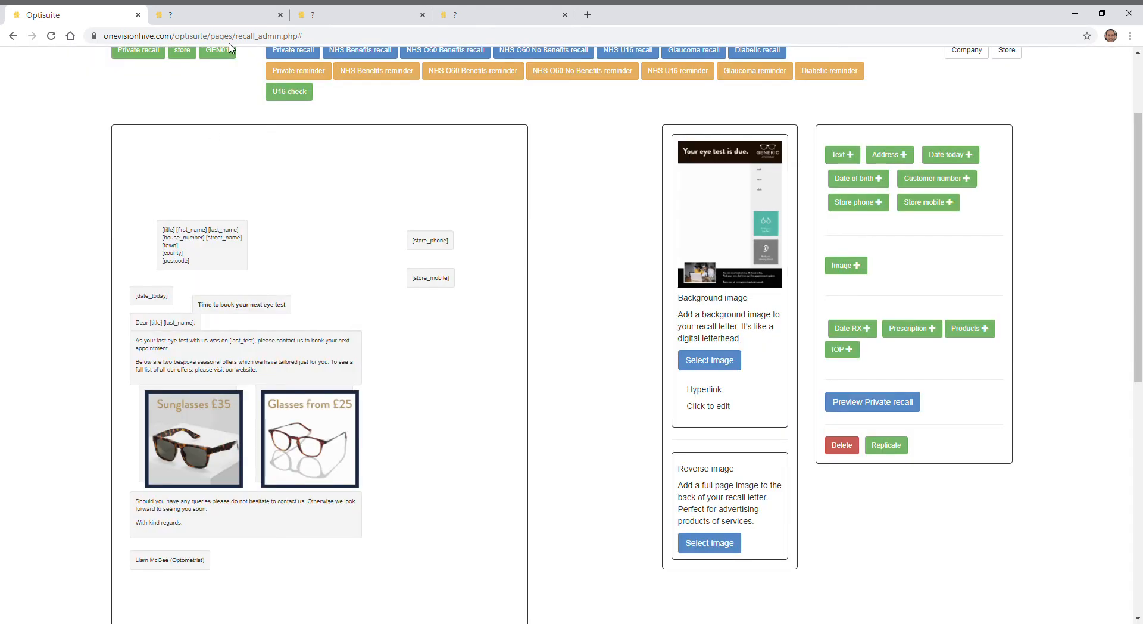
# - Close the old previews and preview the Private recall letter again to check the contact numbers against the letterhead
pyautogui.click(282, 15)
pyautogui.click(283, 15)
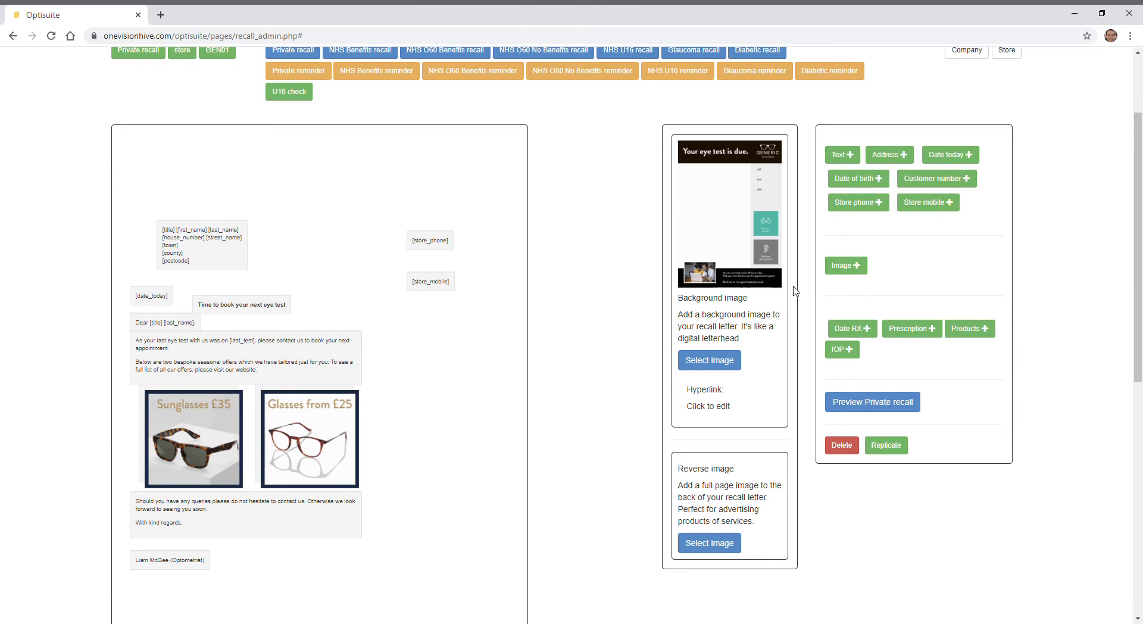
pyautogui.click(900, 407)
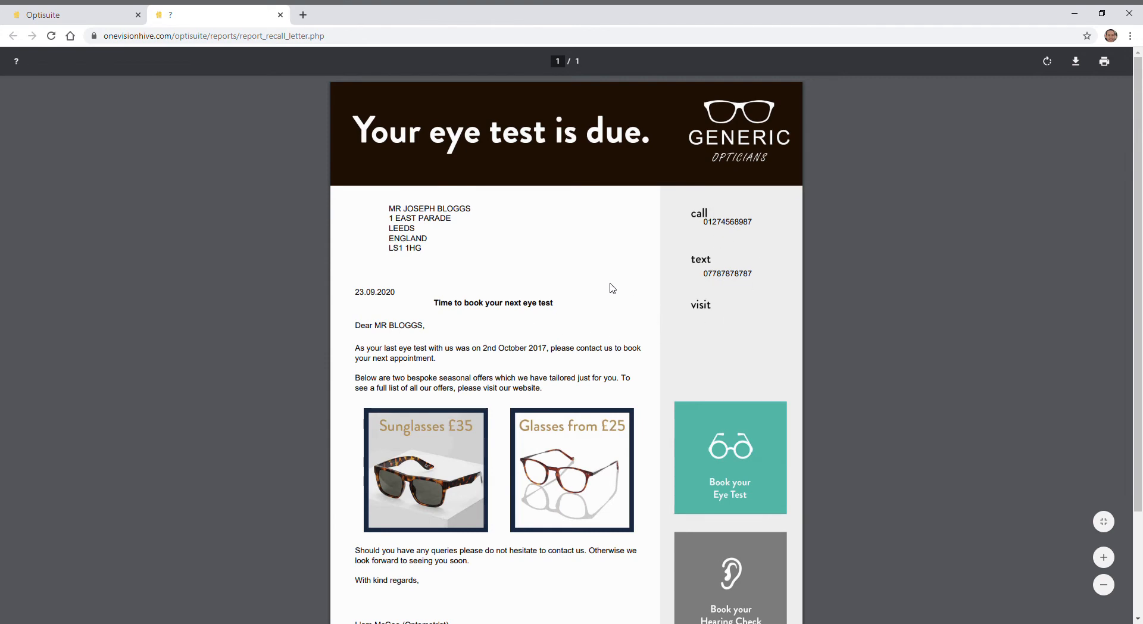
pyautogui.scroll(-1, 612, 297)
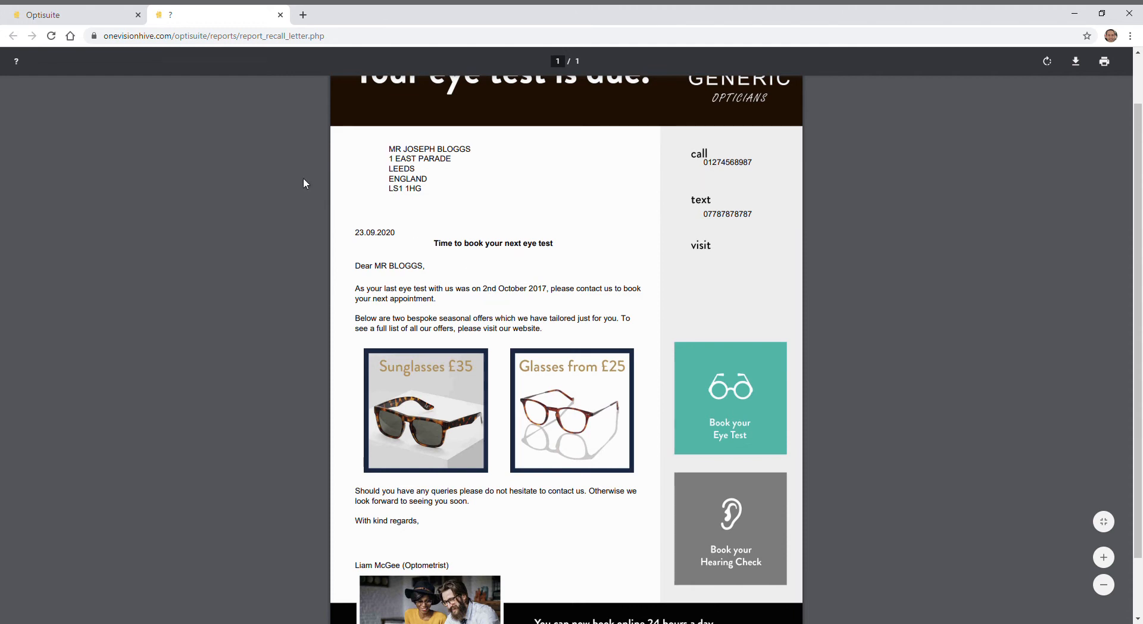
# - Back in the template editor, insert "Hello!" before "As your last eye test" in the main body text and save it
pyautogui.click(87, 8)
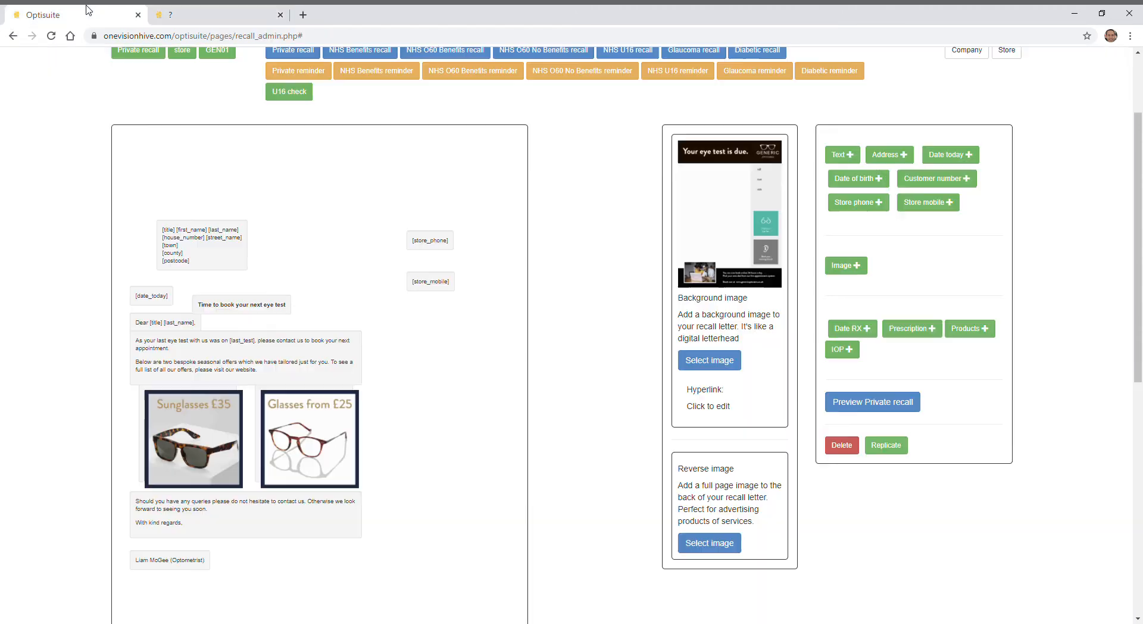
pyautogui.click(172, 348)
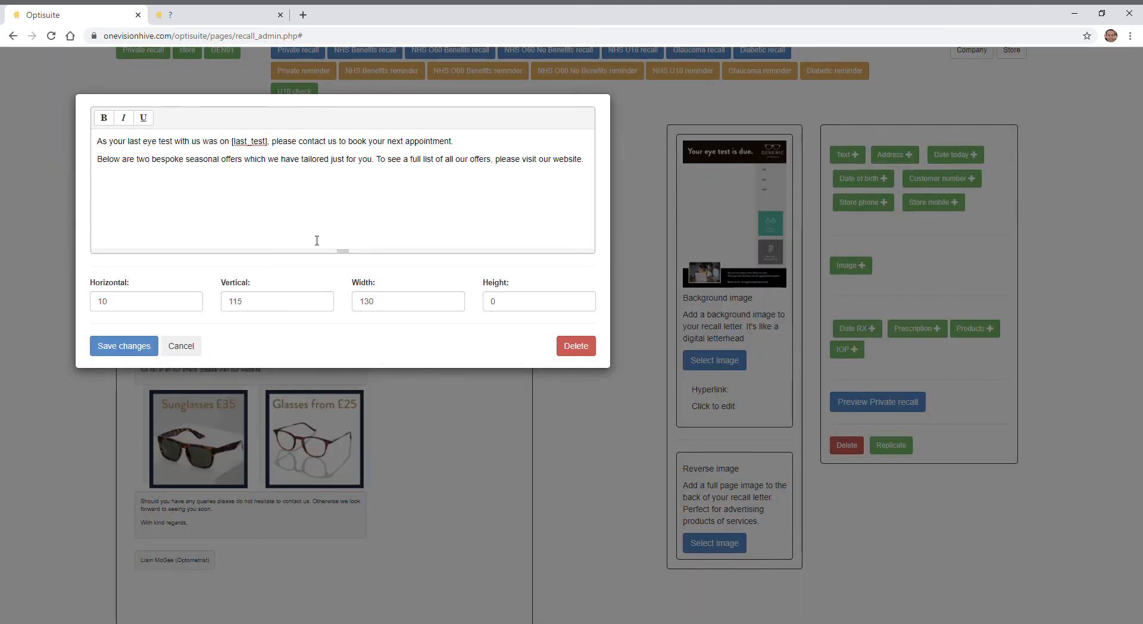
pyautogui.write('Hello')
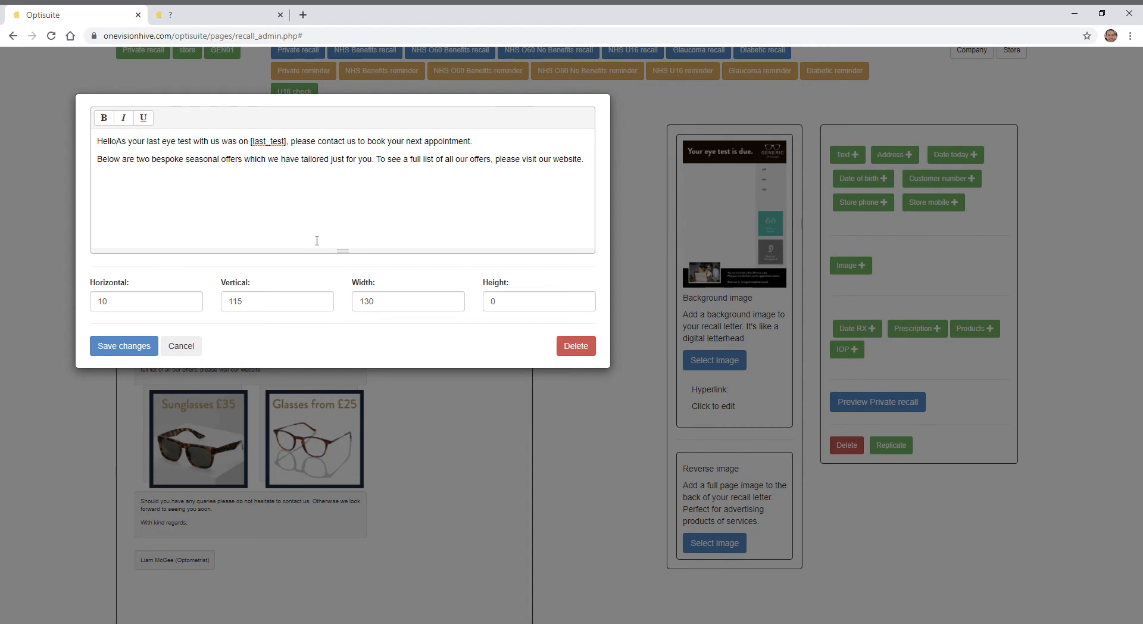
pyautogui.write('.')
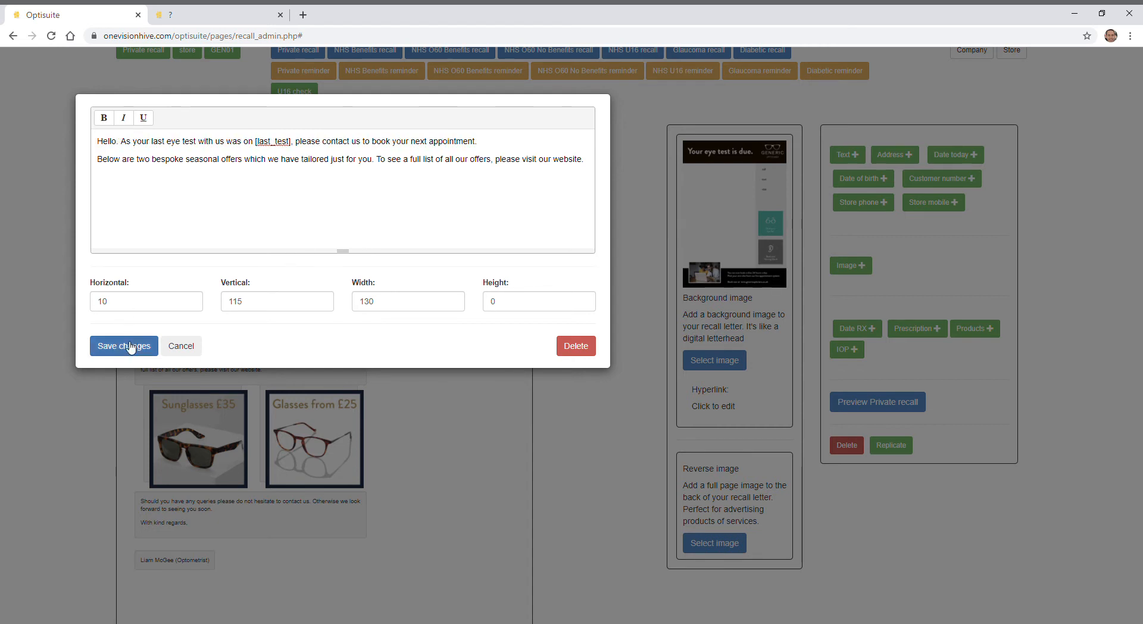
pyautogui.press('BackSpace')
pyautogui.press('BackSpace')
pyautogui.write(',')
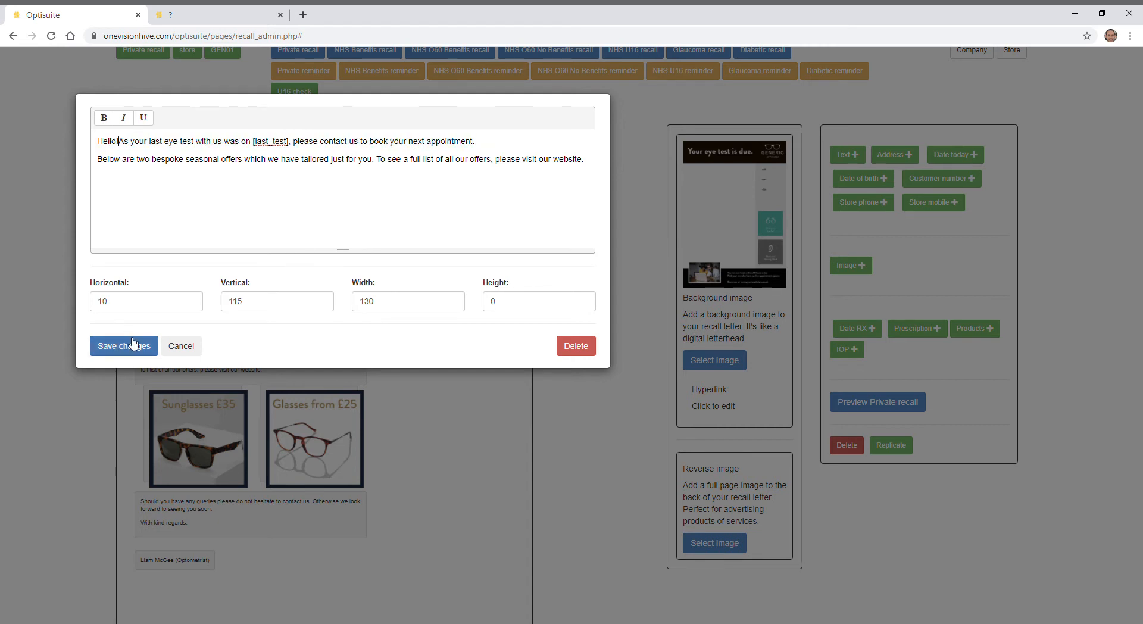
pyautogui.click(123, 351)
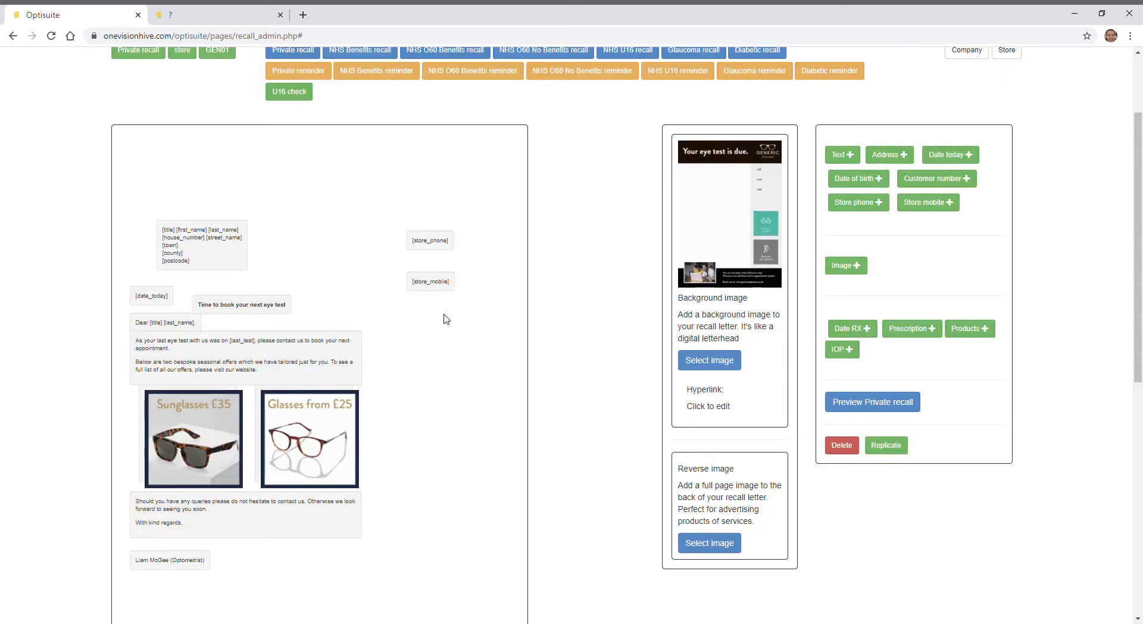
# - Replace the old preview with a new one of the Private recall letter and check the edited opening paragraph
pyautogui.click(281, 15)
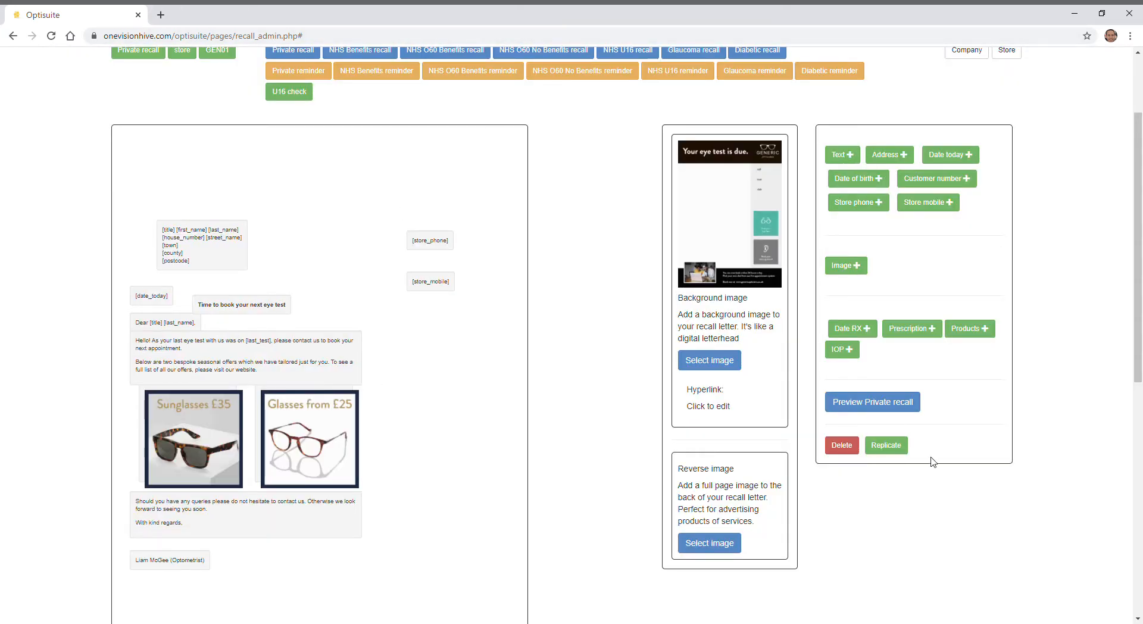
pyautogui.click(884, 400)
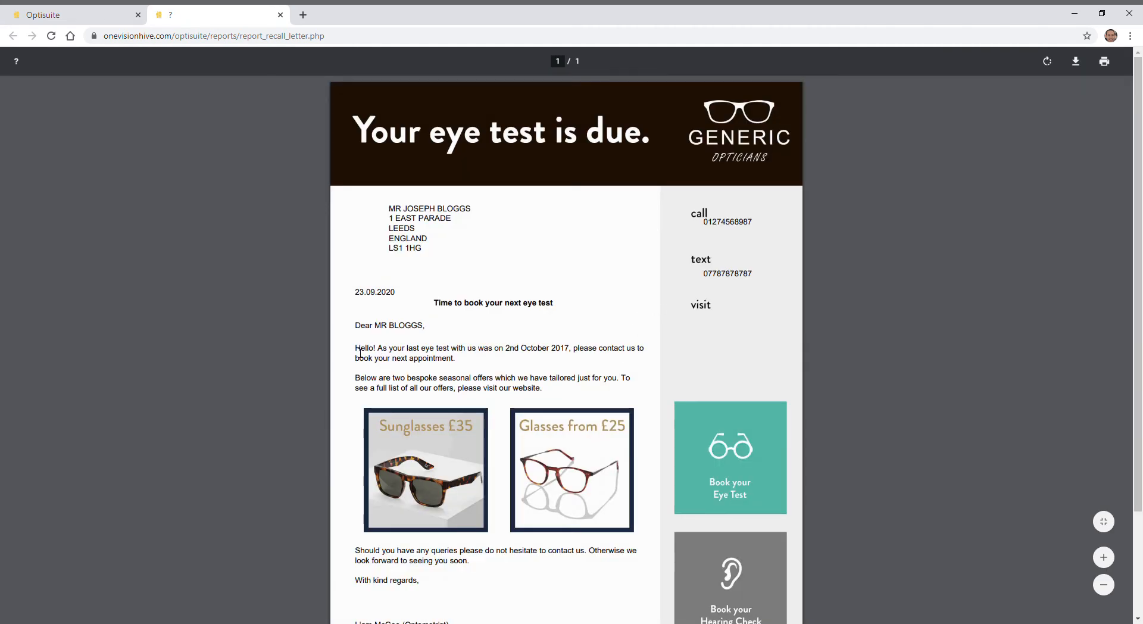
pyautogui.moveTo(356, 349); pyautogui.dragTo(388, 349)
pyautogui.click(520, 364)
pyautogui.scroll(-2, 572, 295)
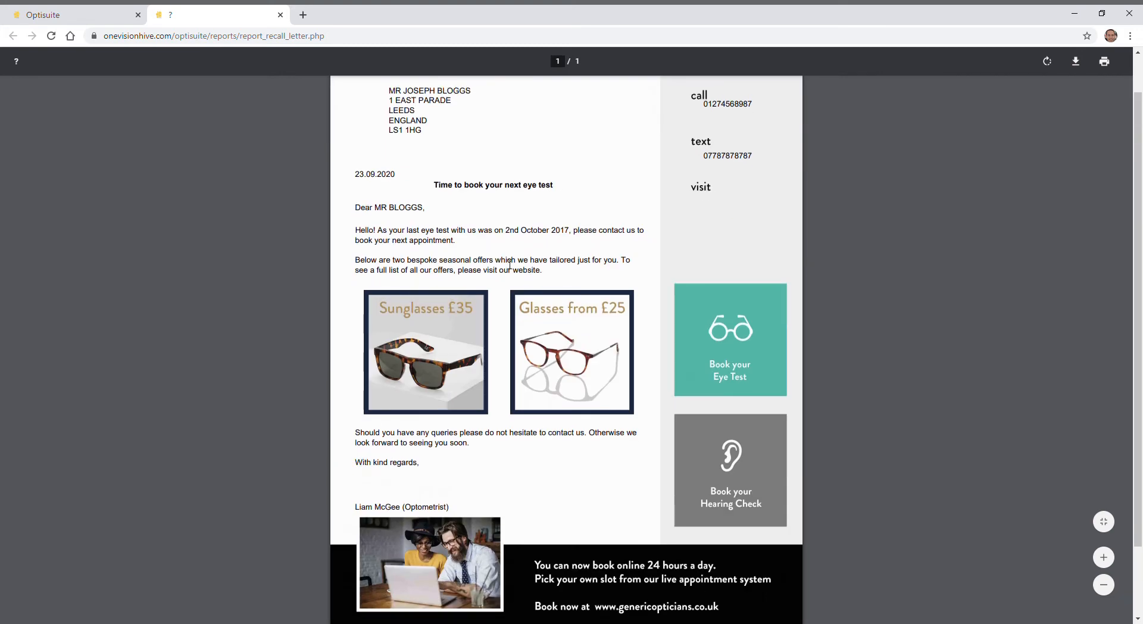
pyautogui.scroll(2, 376, 163)
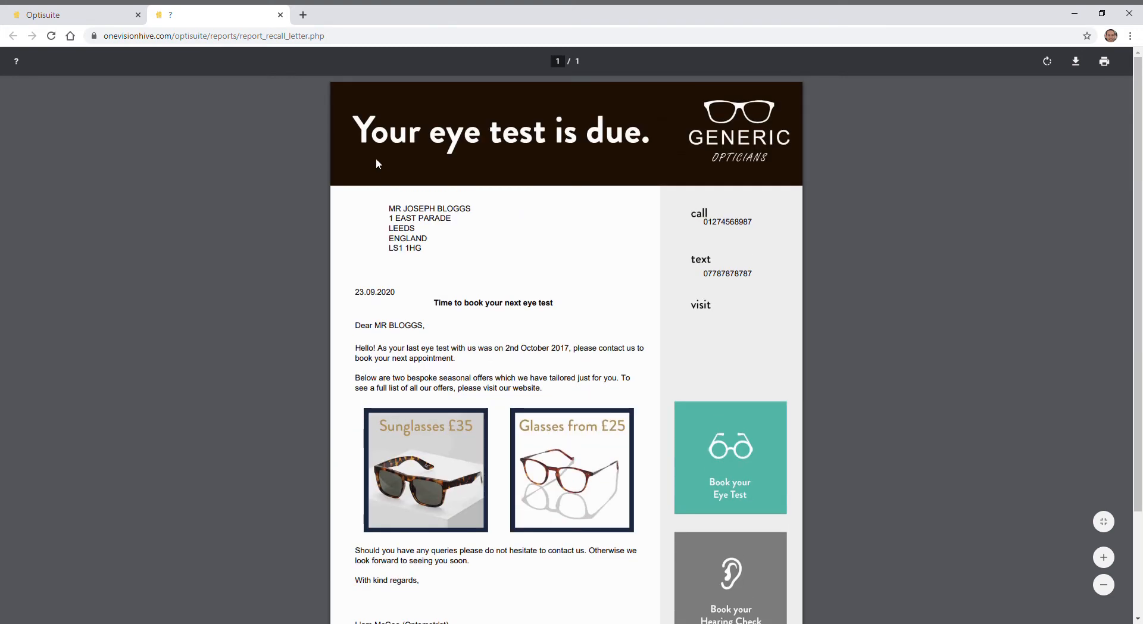
# - Return to the template editor and upload private back 2019.jpg as the letter's reverse image
pyautogui.click(90, 9)
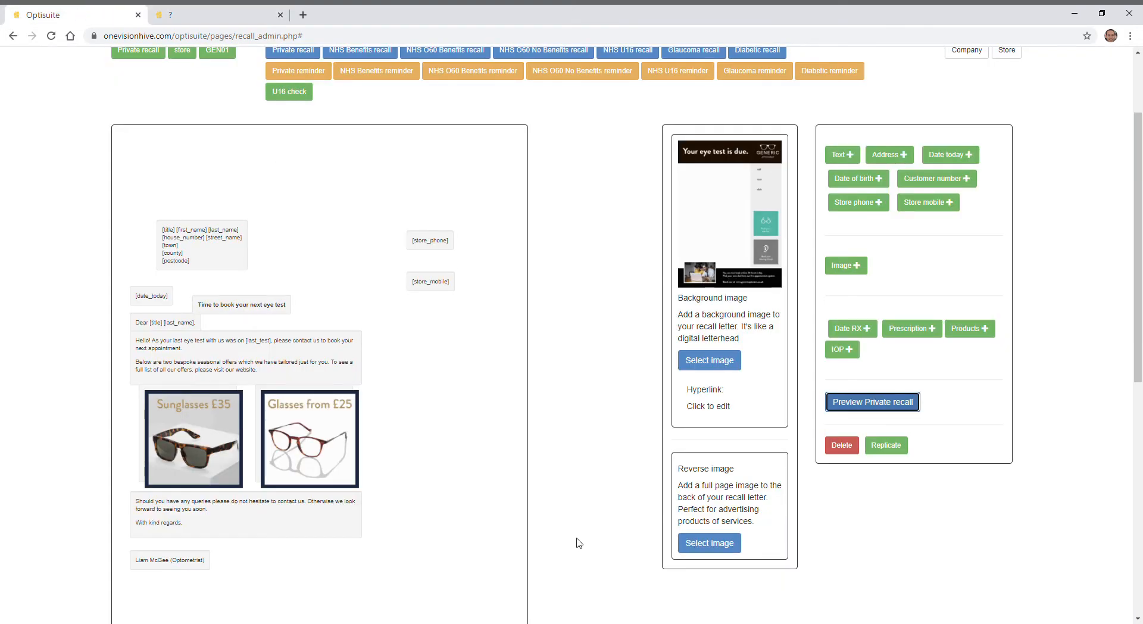
pyautogui.scroll(-2, 572, 432)
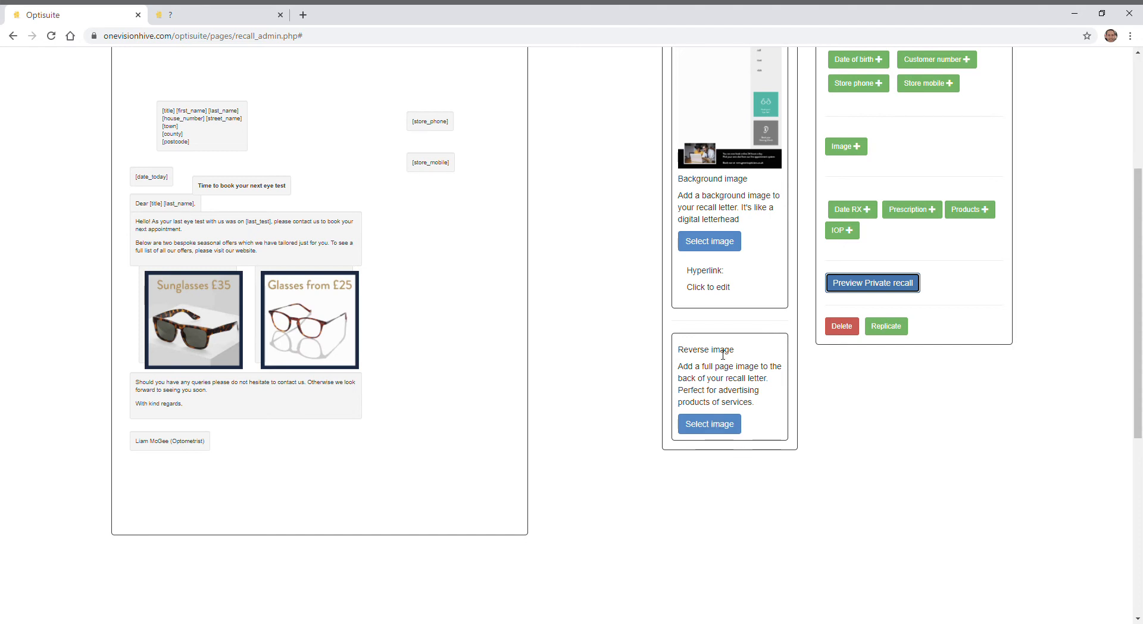
pyautogui.moveTo(678, 350); pyautogui.dragTo(727, 354)
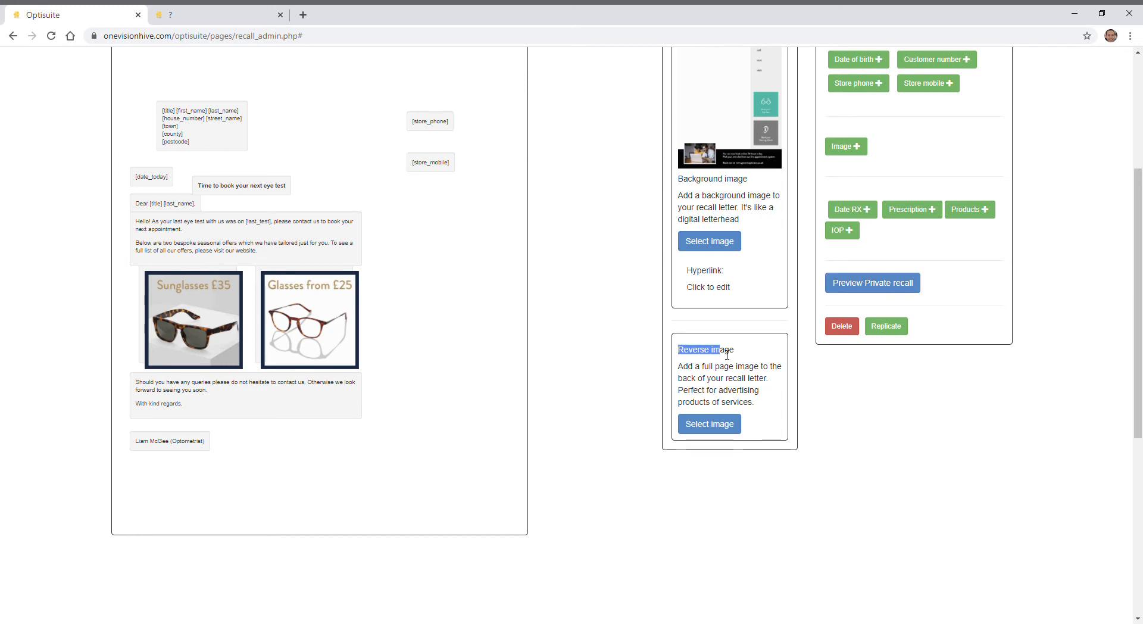
pyautogui.click(726, 428)
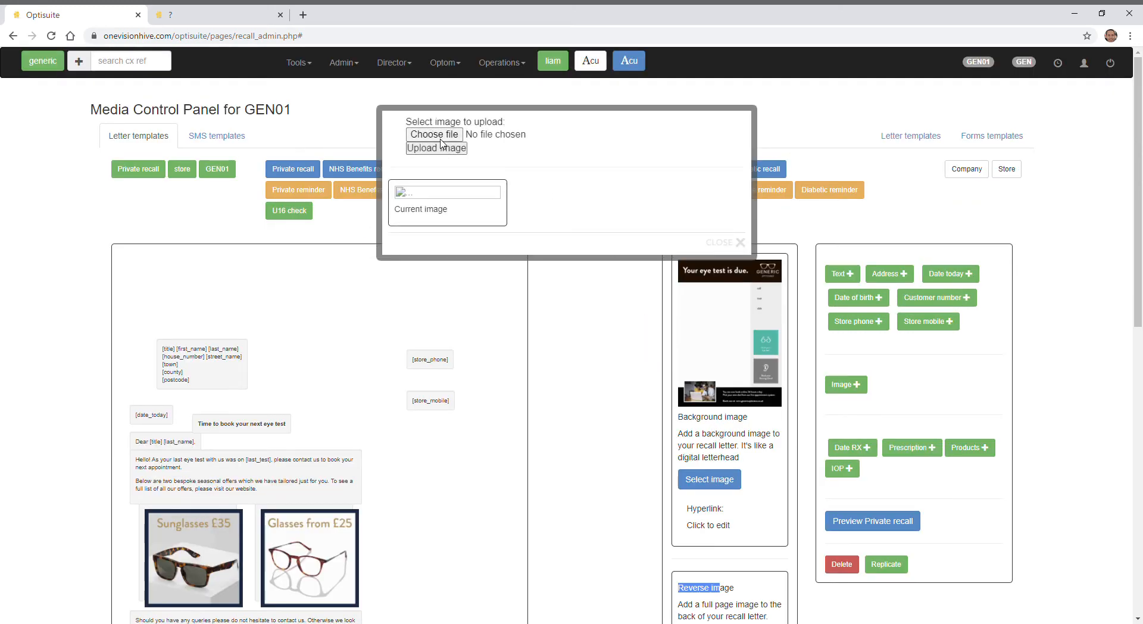
pyautogui.click(441, 140)
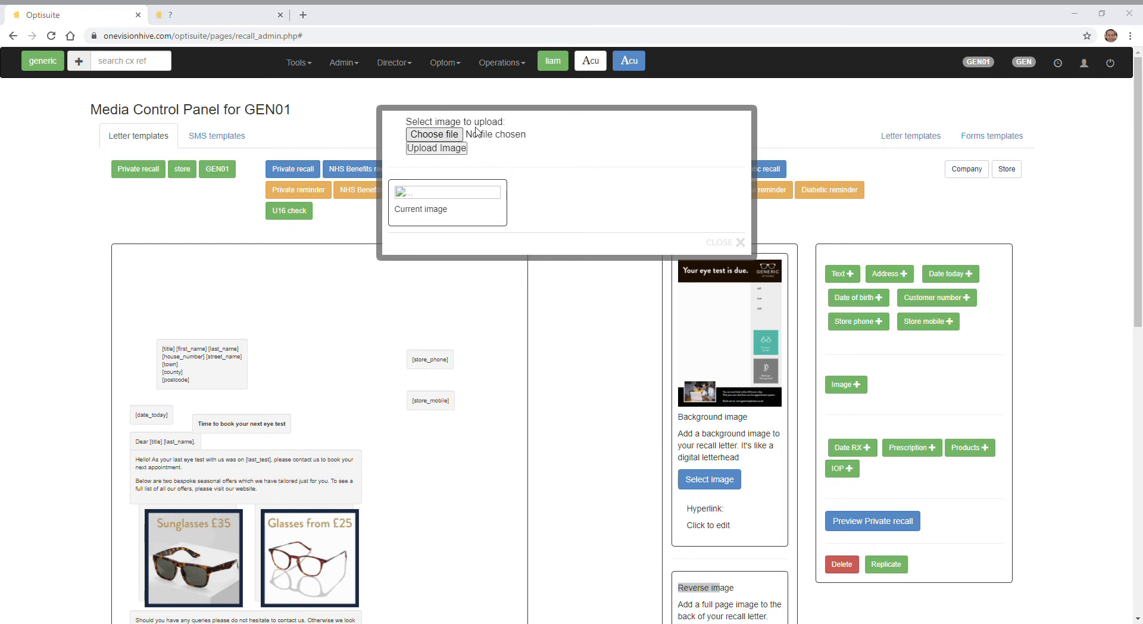
pyautogui.click(666, 457)
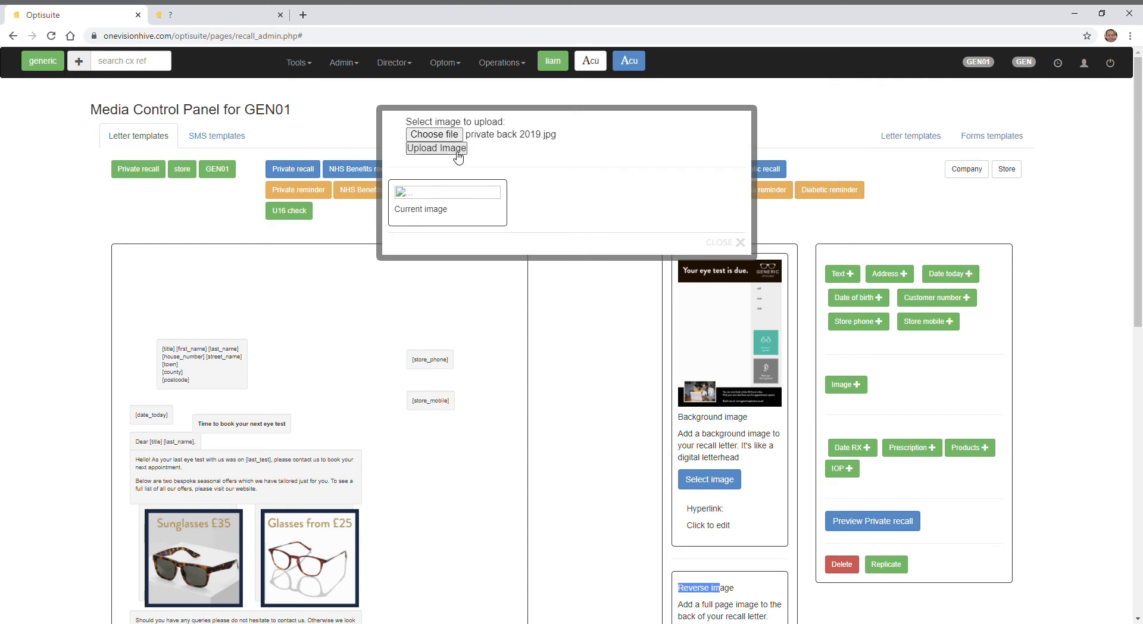
pyautogui.click(453, 149)
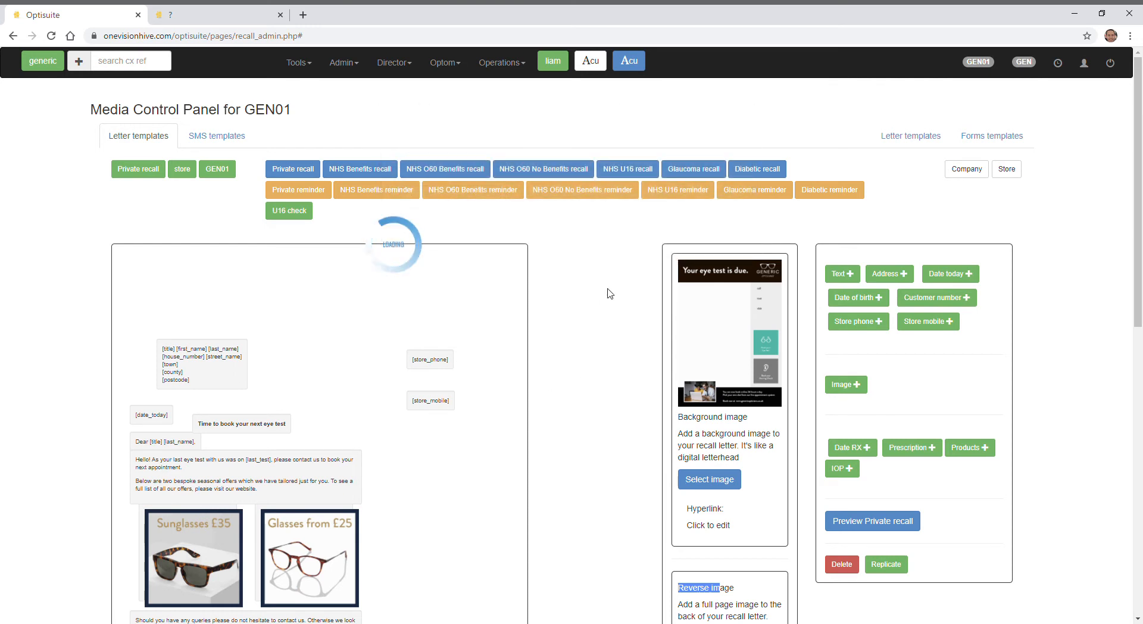
pyautogui.scroll(-3, 602, 345)
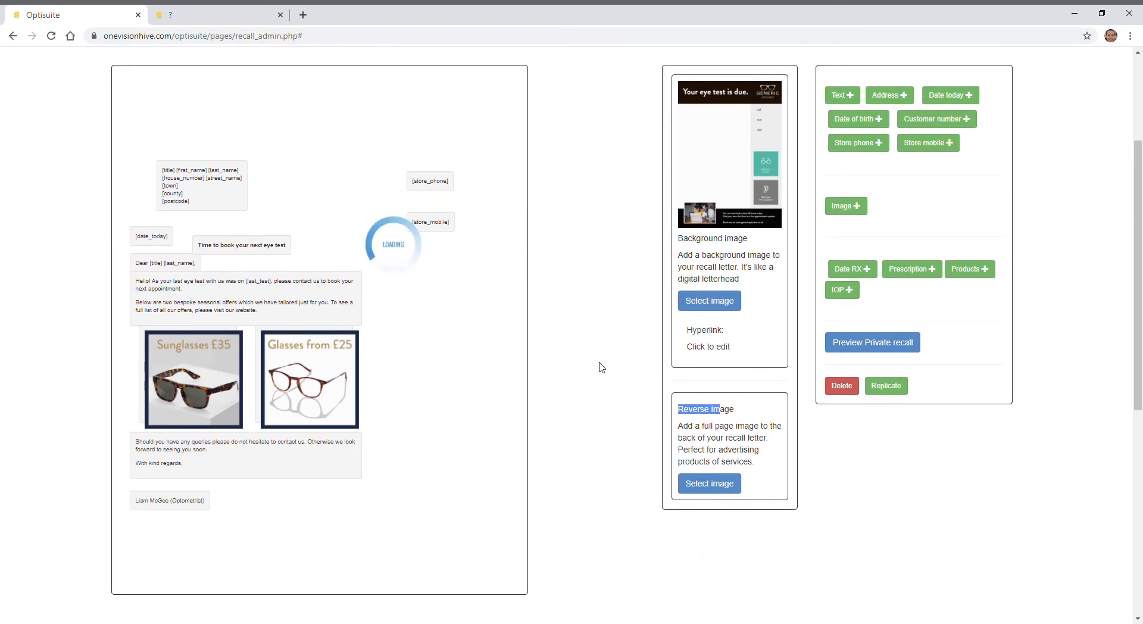
# - Close the old preview and reopen the Private recall letter template to check its reverse image
pyautogui.click(281, 15)
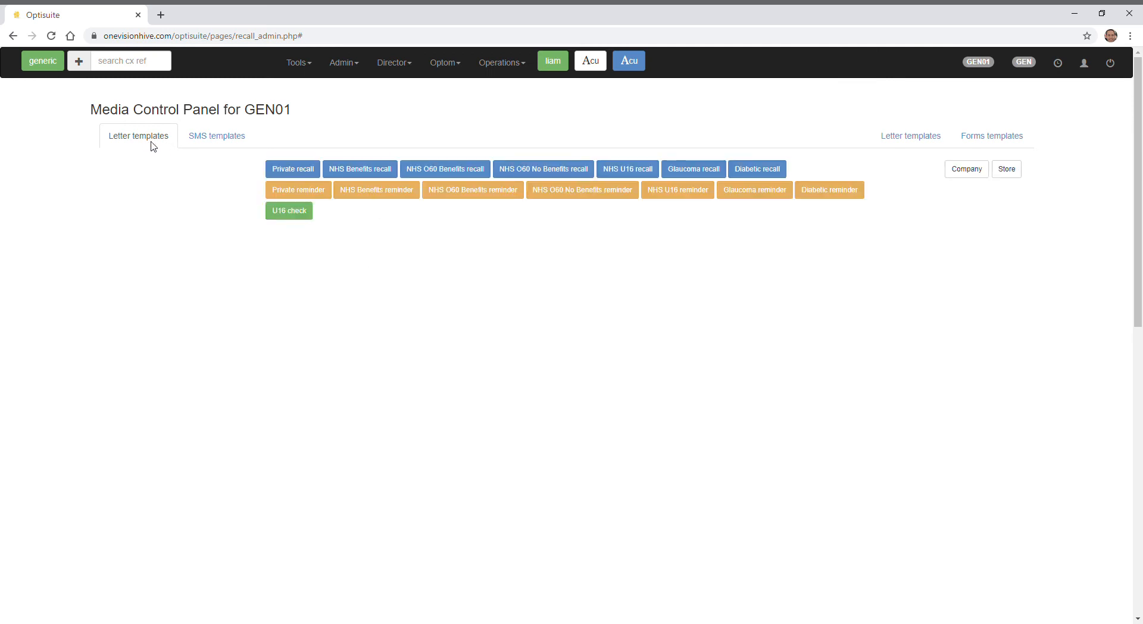
pyautogui.click(292, 170)
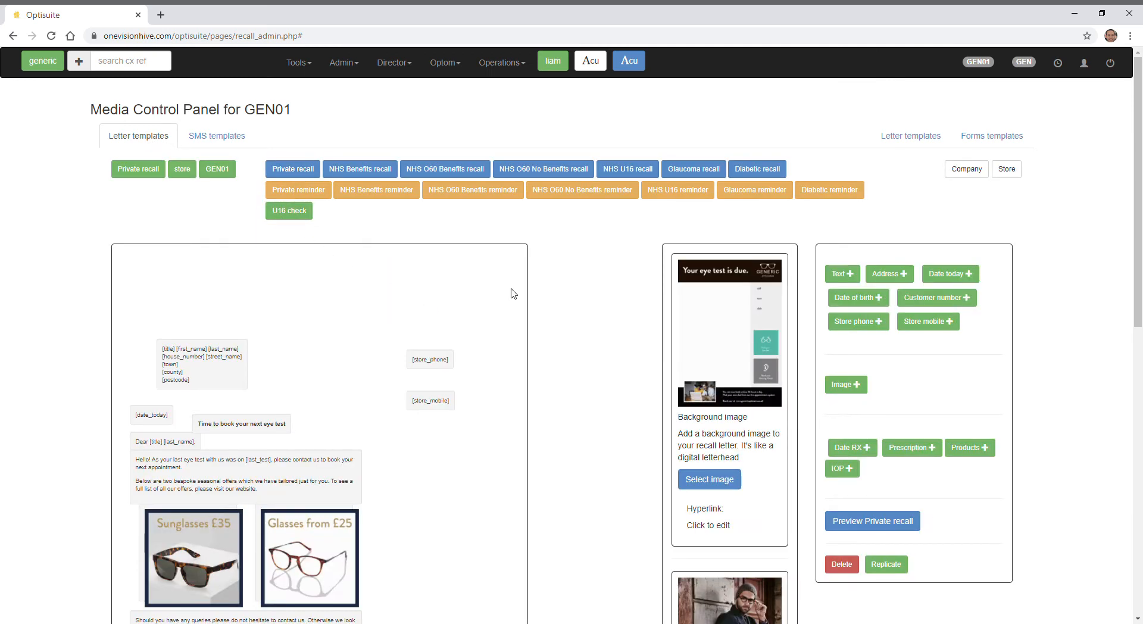
pyautogui.scroll(-3, 560, 334)
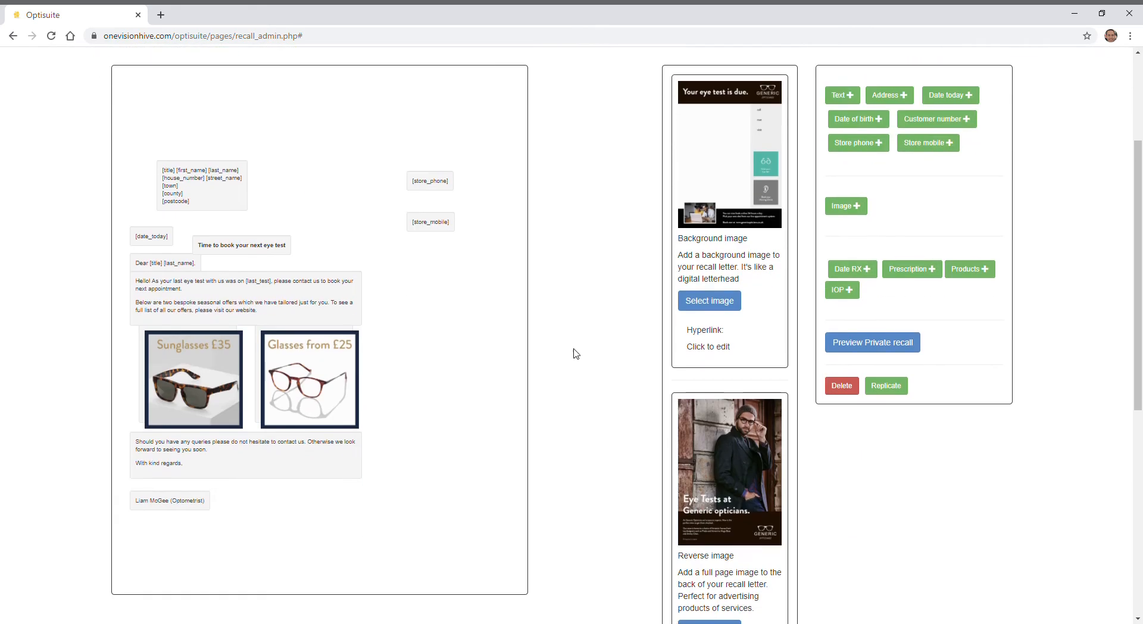
# - Preview the Private recall letter and look through both its front page and its reverse page
pyautogui.click(873, 348)
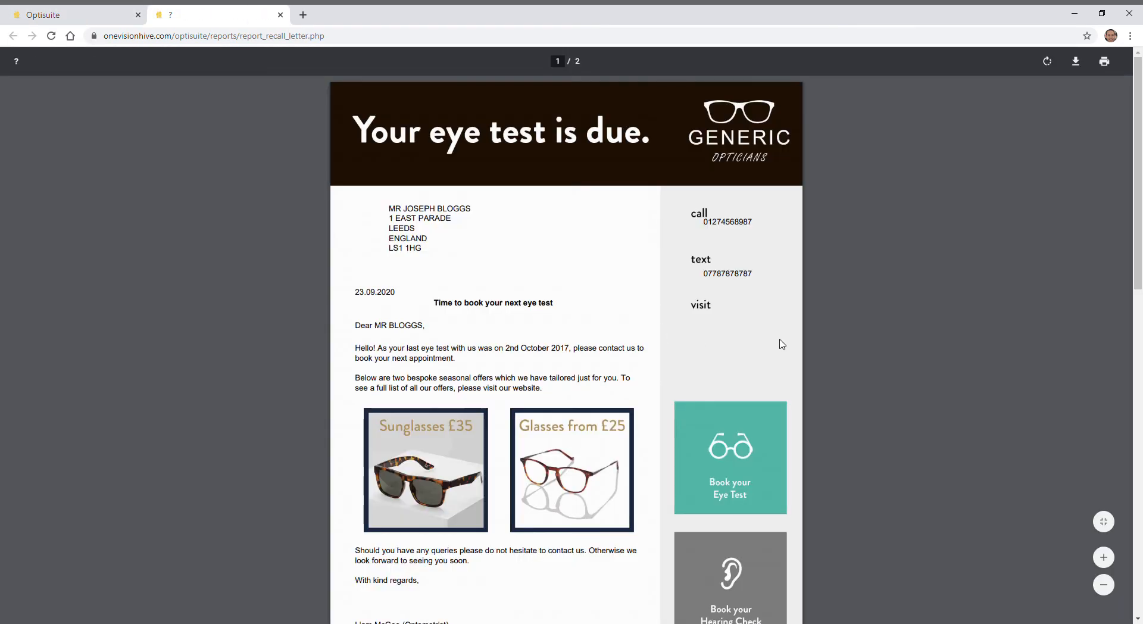
pyautogui.scroll(-9, 711, 316)
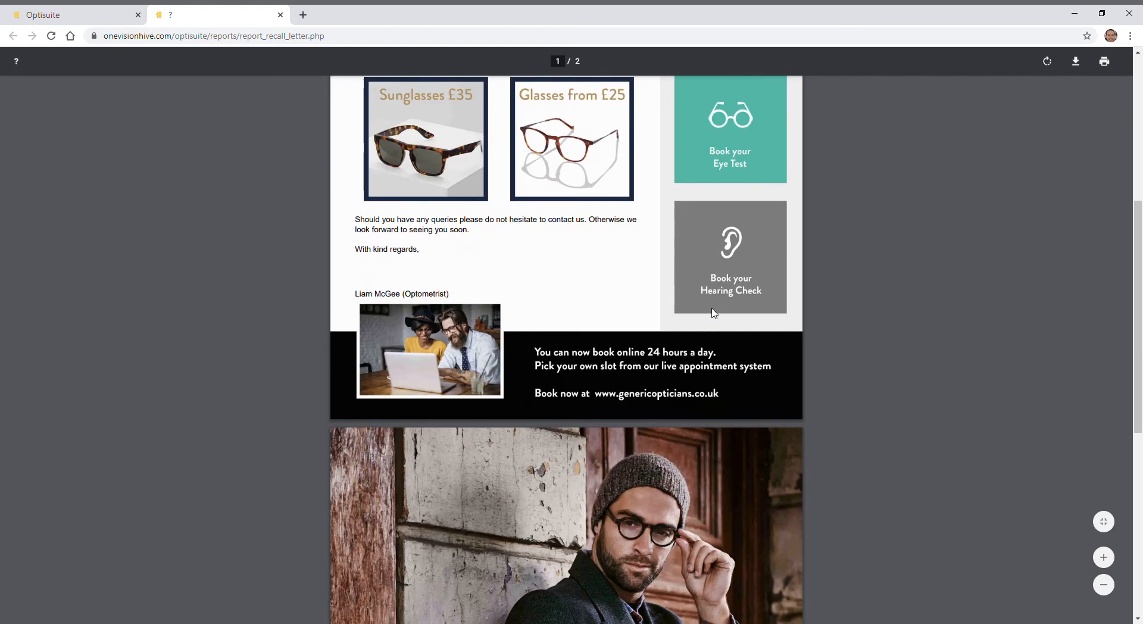
pyautogui.scroll(-5, 715, 308)
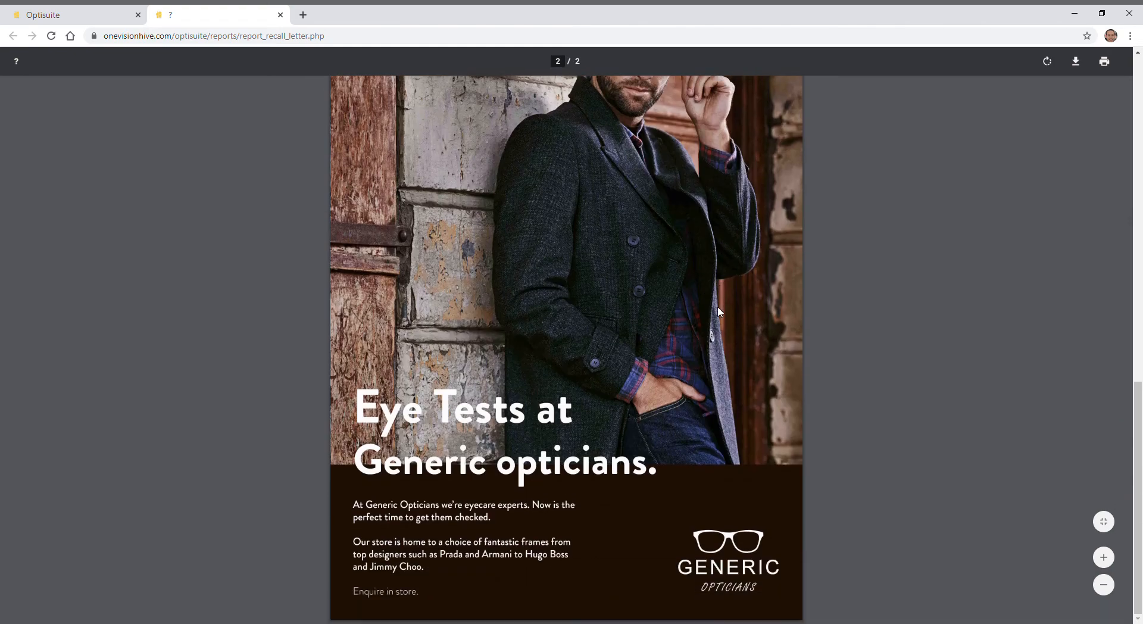
pyautogui.scroll(1, 721, 318)
pyautogui.scroll(15, 721, 322)
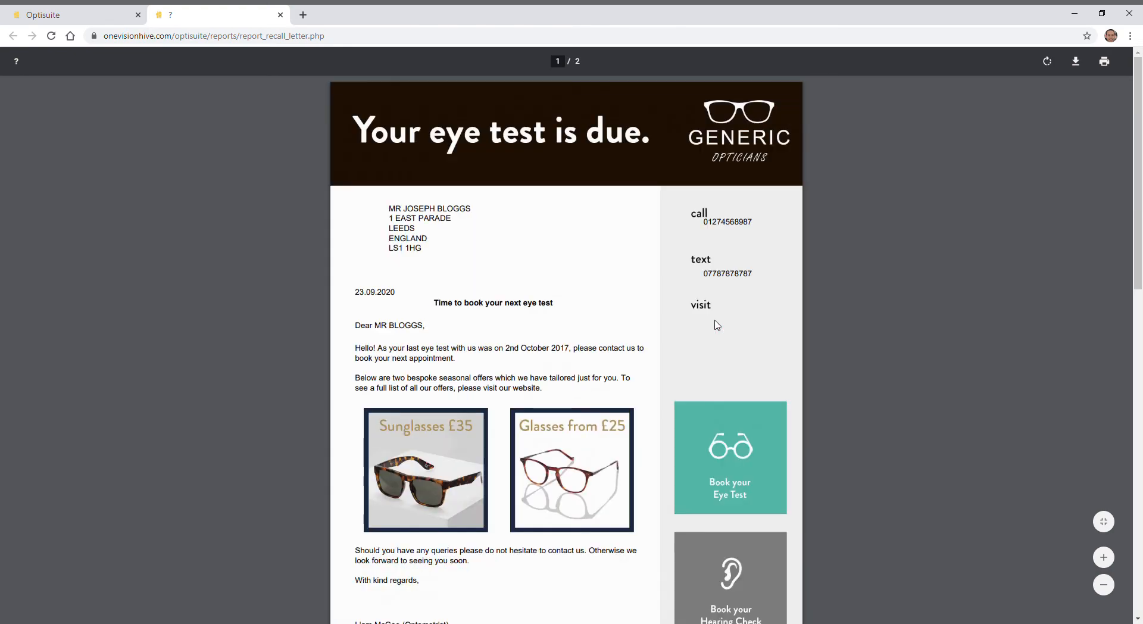
# - Close the letter preview and try to replace the Sunglasses £35 offer image with the hearing2.jpg image tile
pyautogui.click(280, 15)
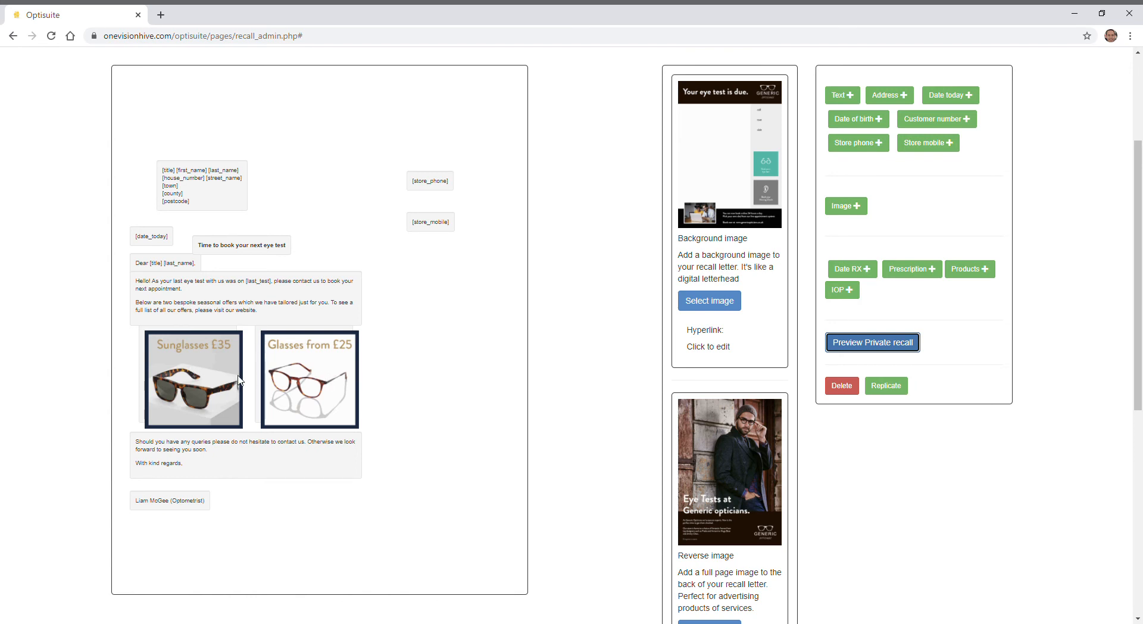
pyautogui.click(208, 382)
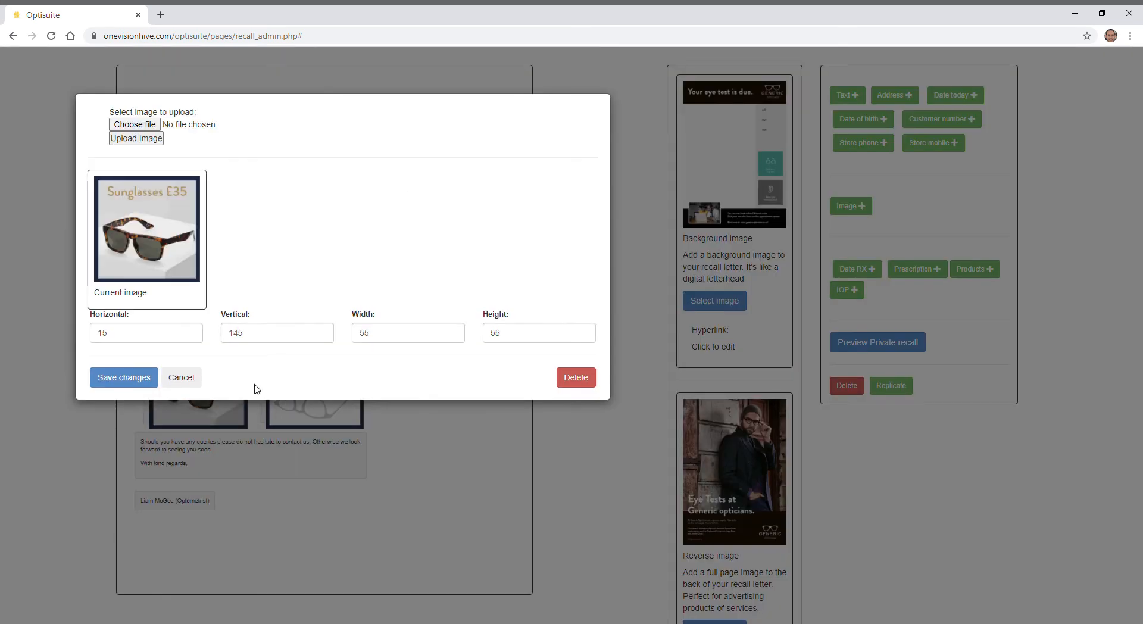
pyautogui.click(135, 125)
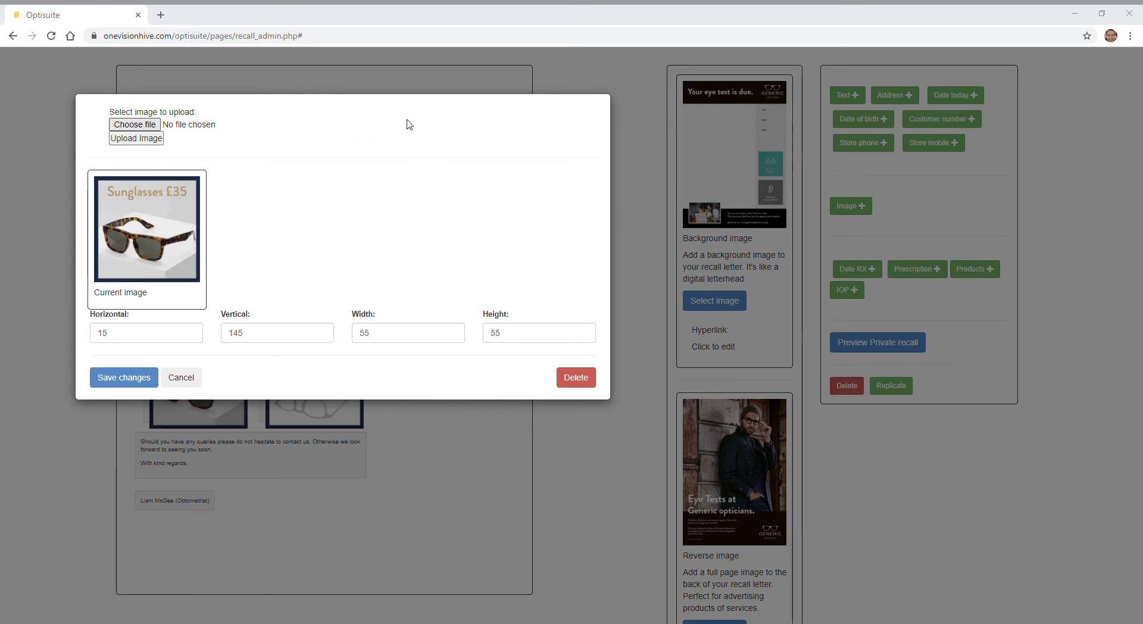
pyautogui.click(658, 454)
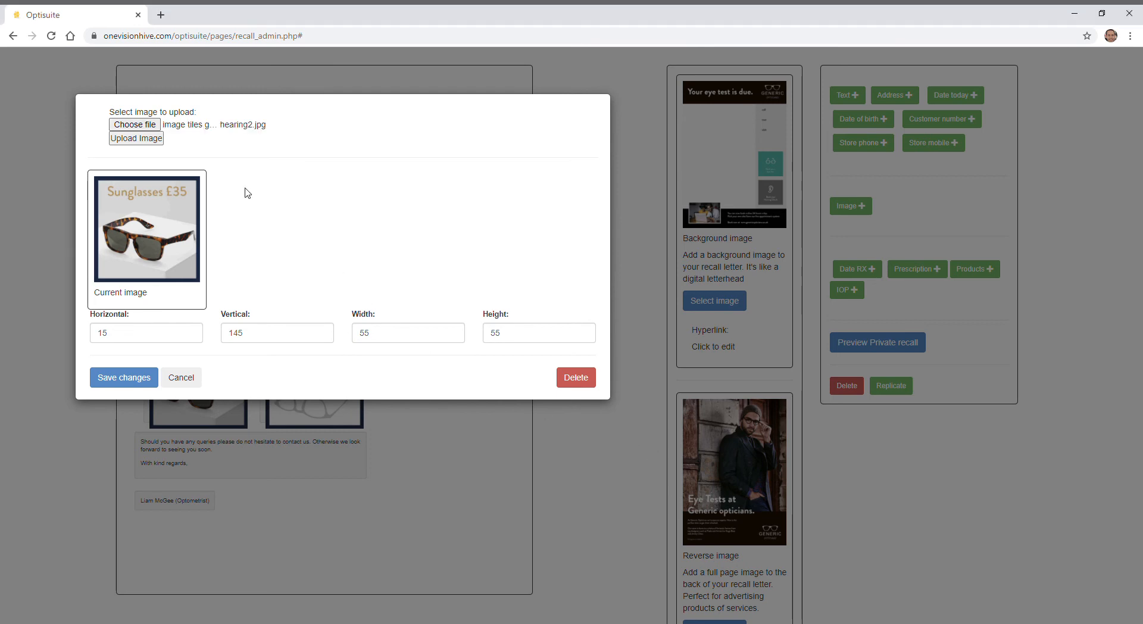
pyautogui.click(124, 377)
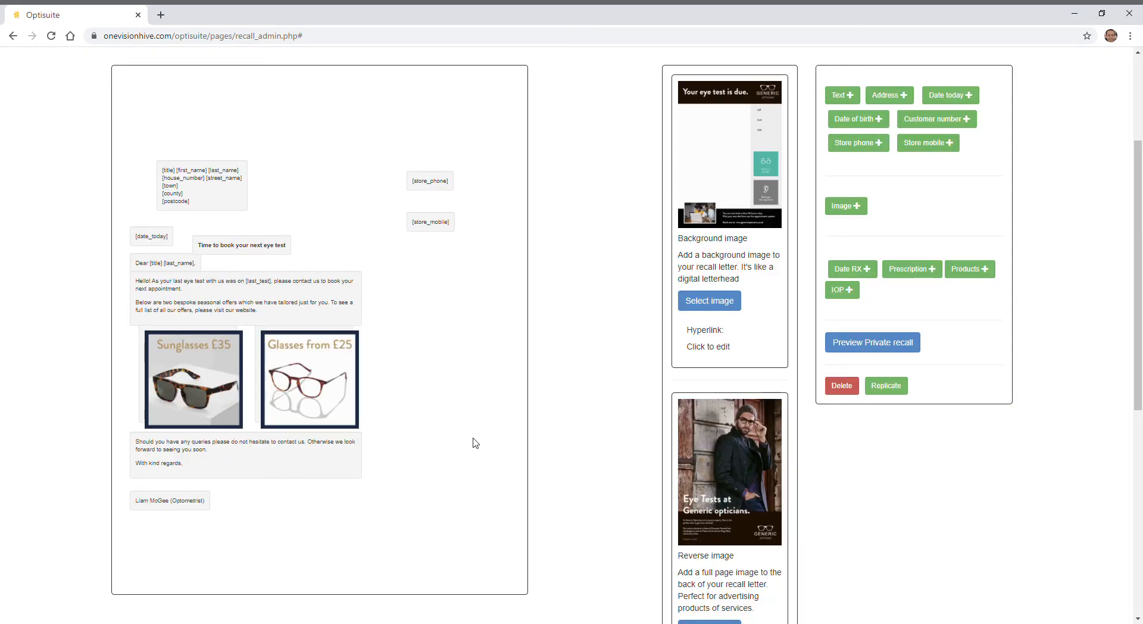
# - Upload the hearing2.jpg image tile in place of the Sunglasses £35 offer image and save the image block
pyautogui.click(212, 380)
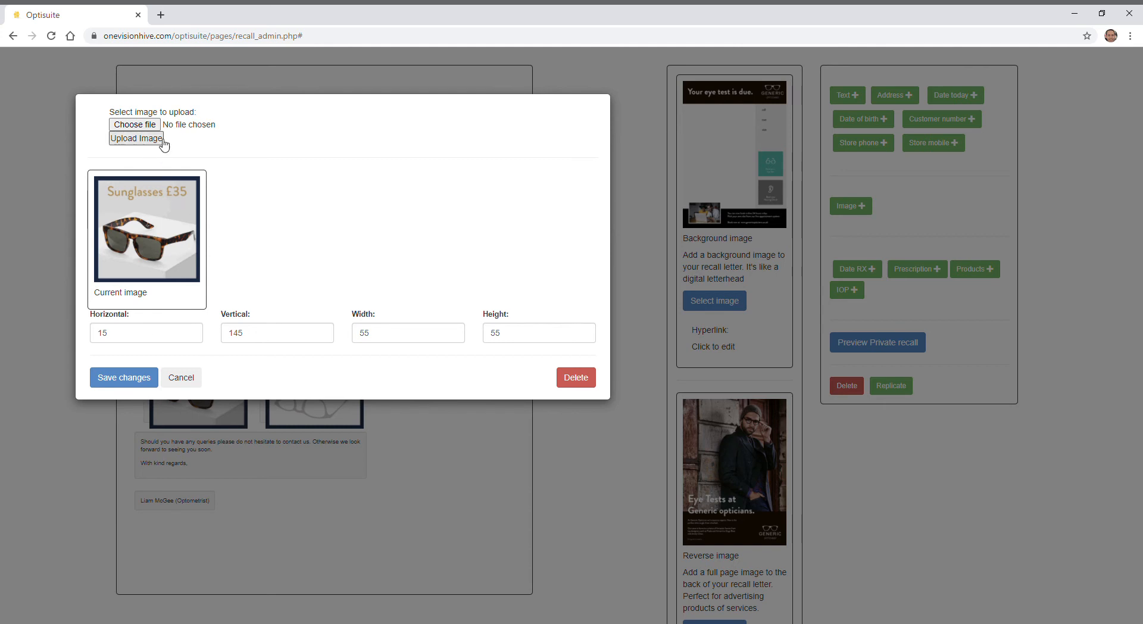
pyautogui.click(146, 125)
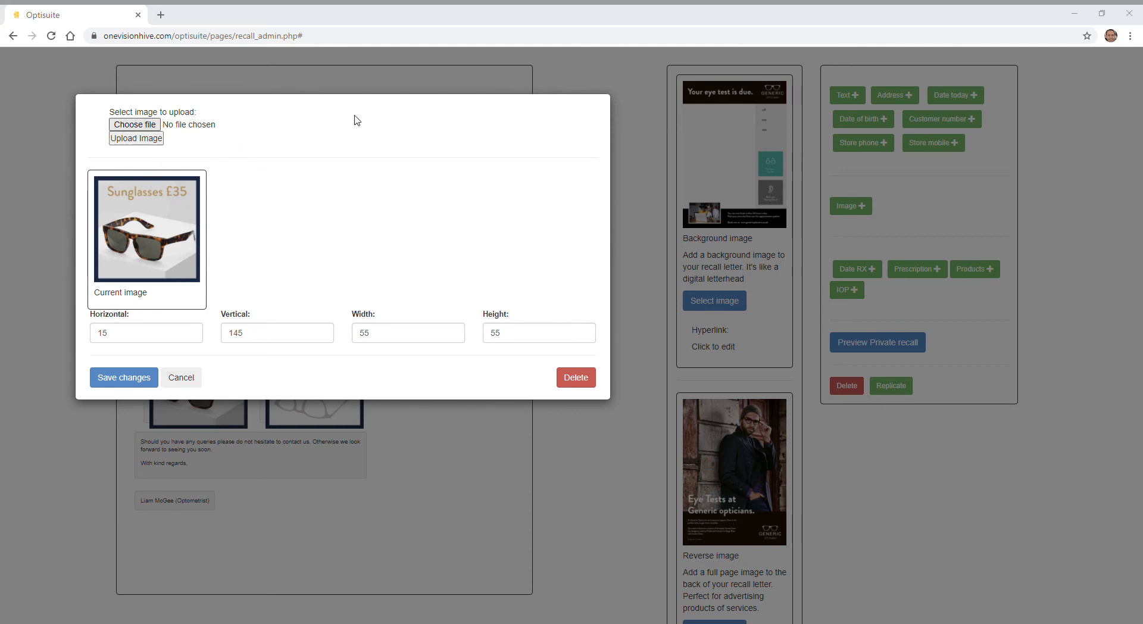
pyautogui.click(663, 451)
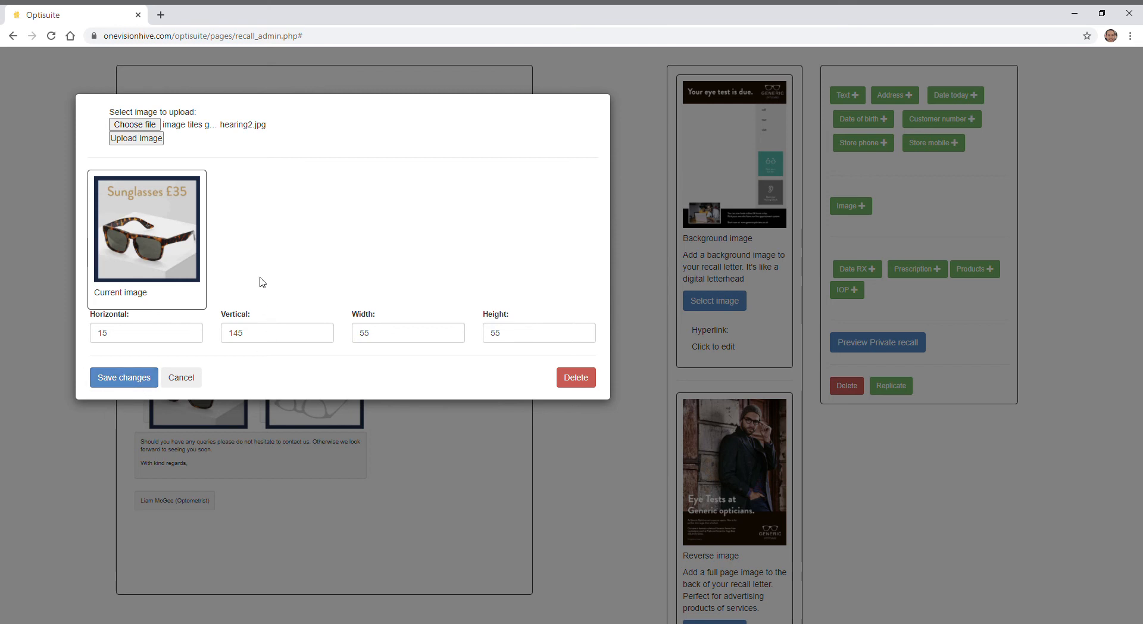
pyautogui.click(149, 140)
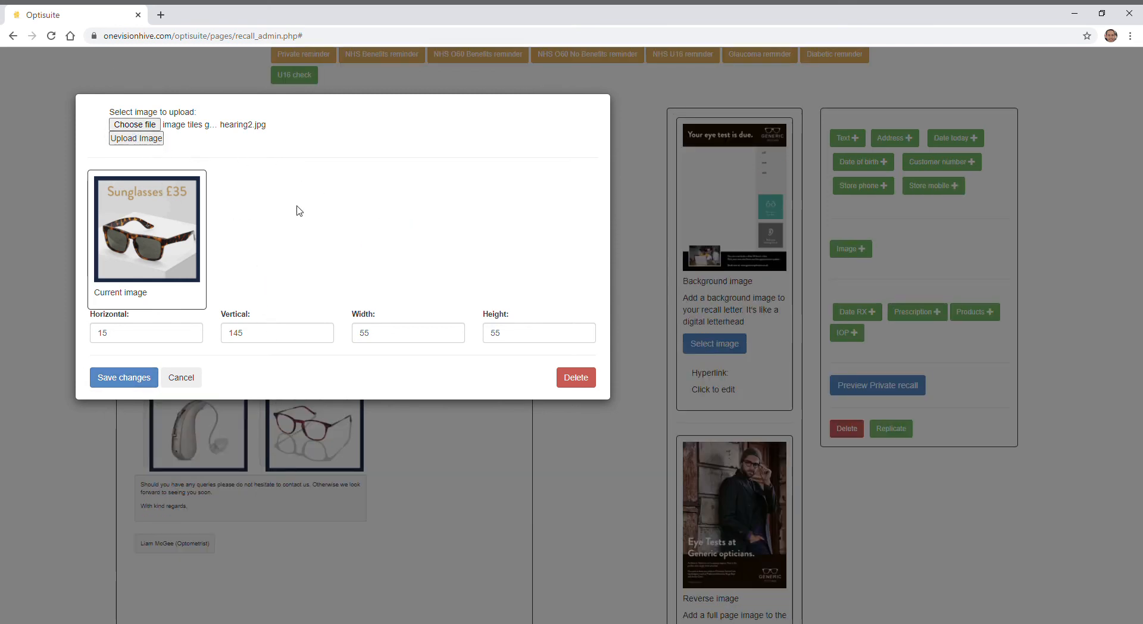
pyautogui.click(124, 378)
pyautogui.scroll(-1, 127, 389)
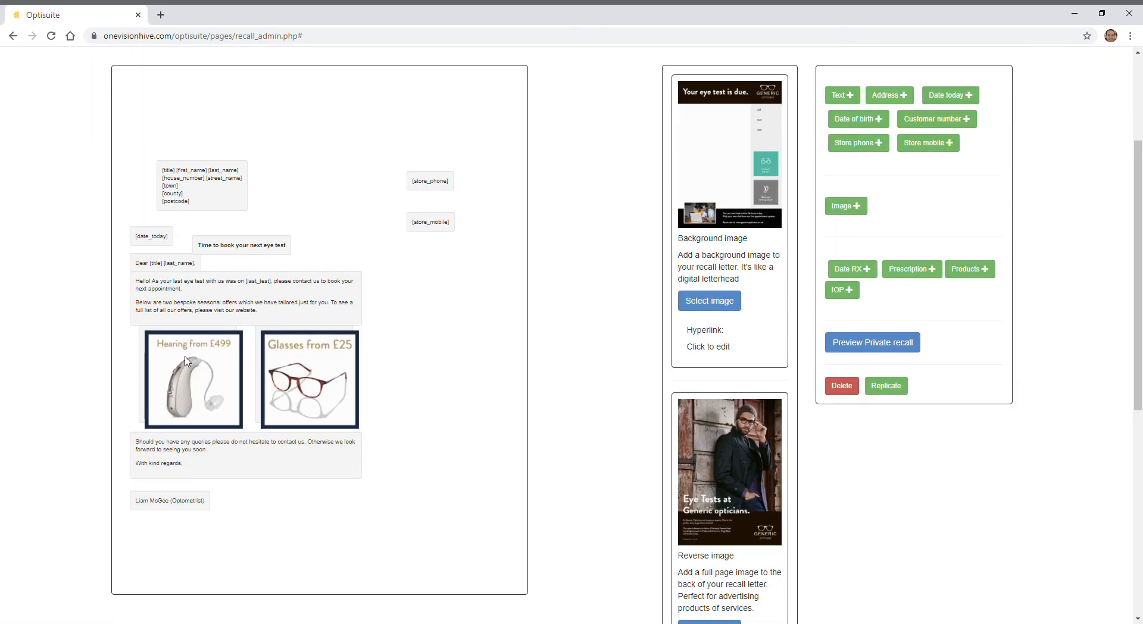
# - Preview the Private recall letter, look over the replaced offer image on the page, and close the preview
pyautogui.click(852, 344)
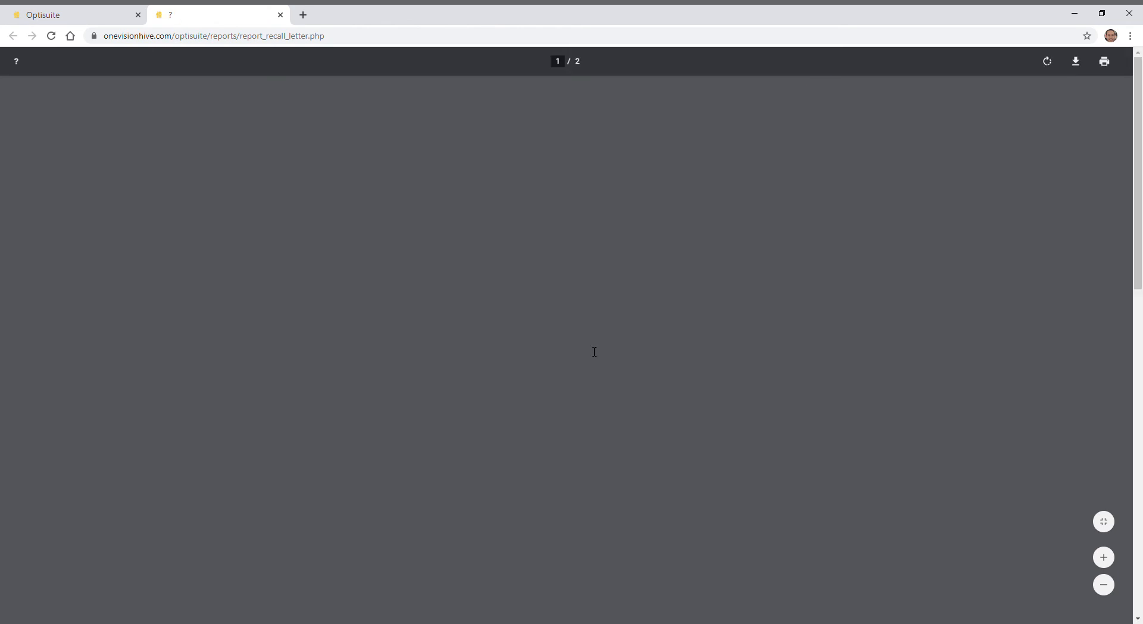
pyautogui.scroll(-2, 703, 342)
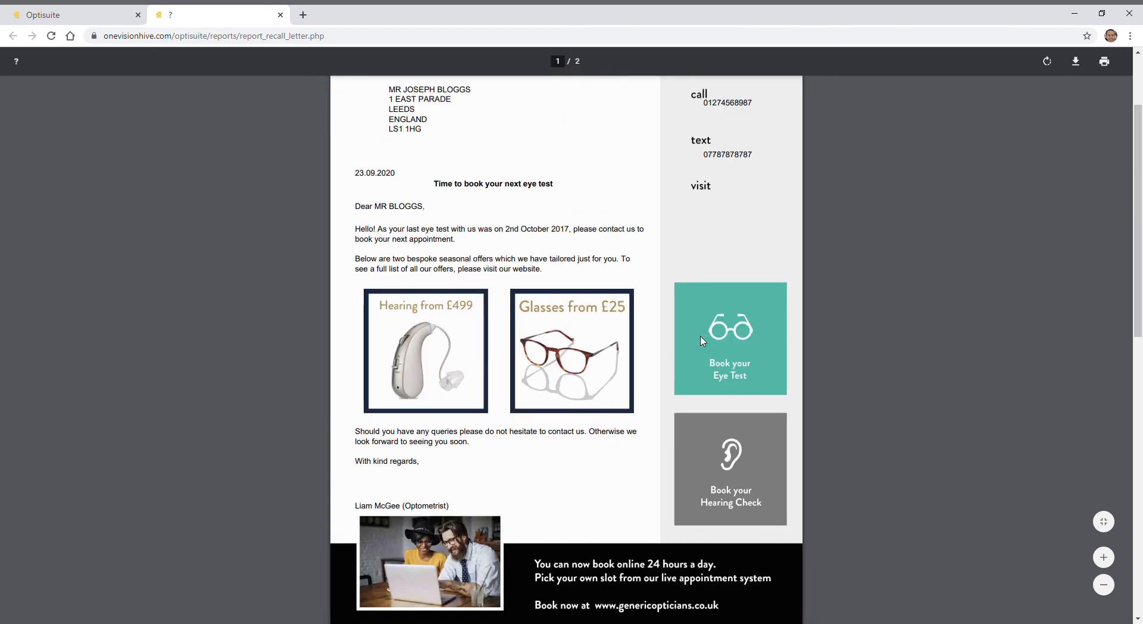
pyautogui.scroll(-2, 665, 337)
pyautogui.scroll(5, 665, 337)
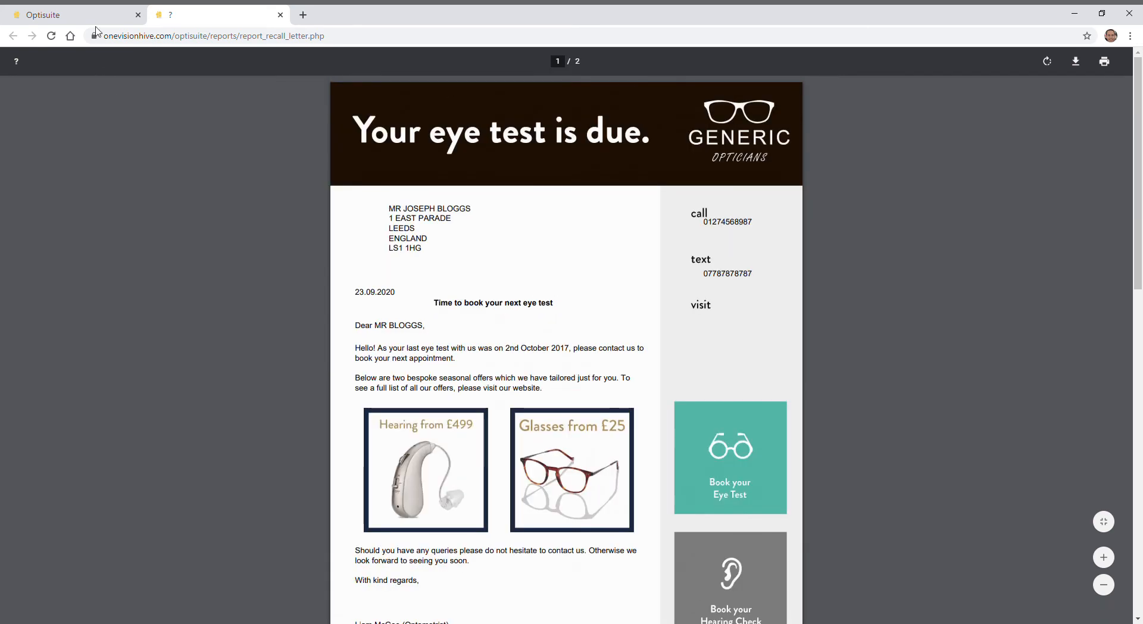
pyautogui.click(280, 15)
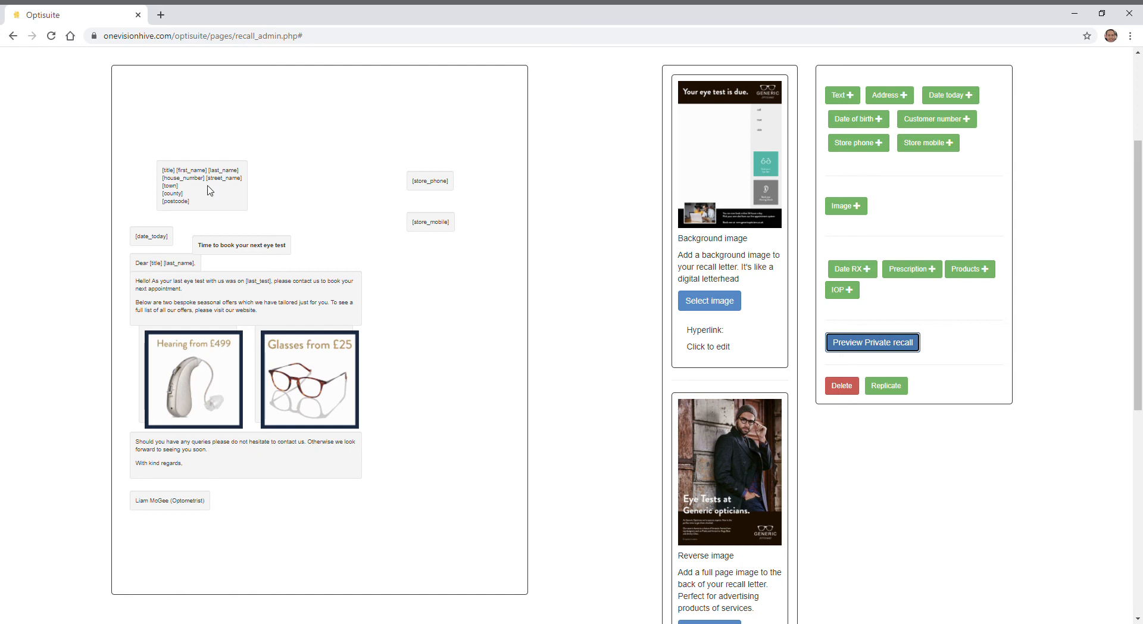
# - Open the address block to examine its customer name and address placeholders, and leave it without saving
pyautogui.doubleClick(221, 208)
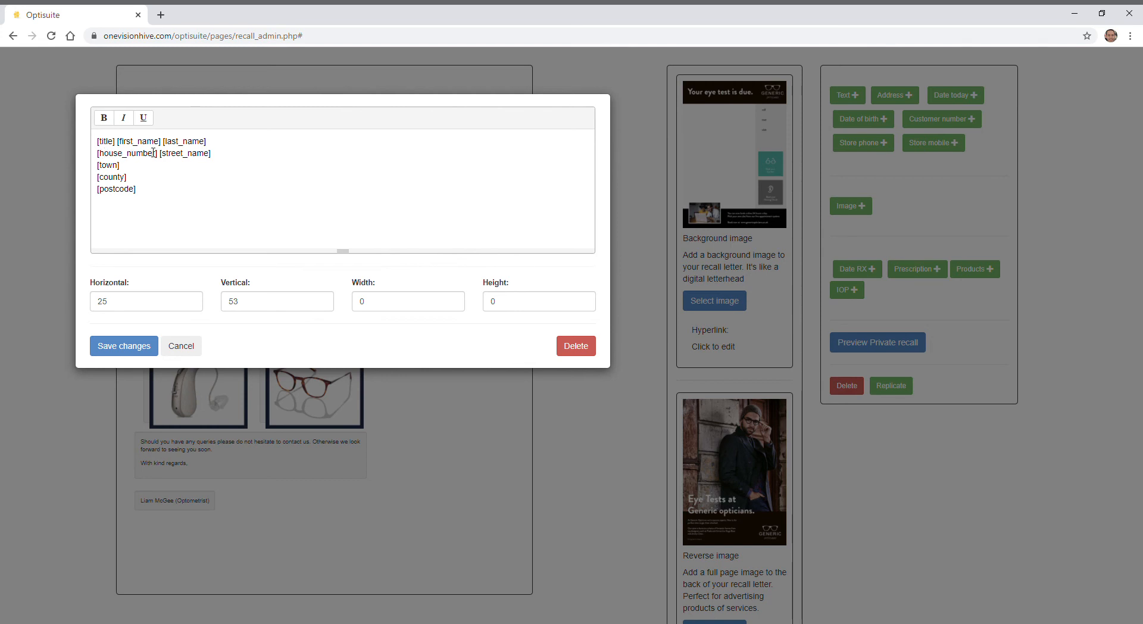
pyautogui.click(215, 145)
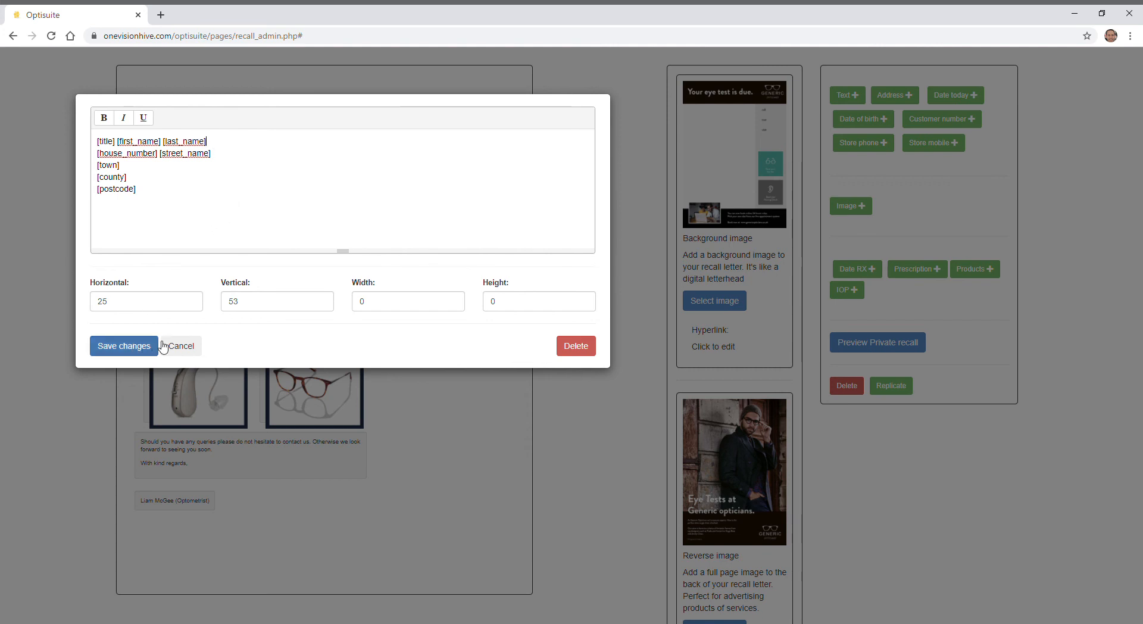
pyautogui.click(182, 348)
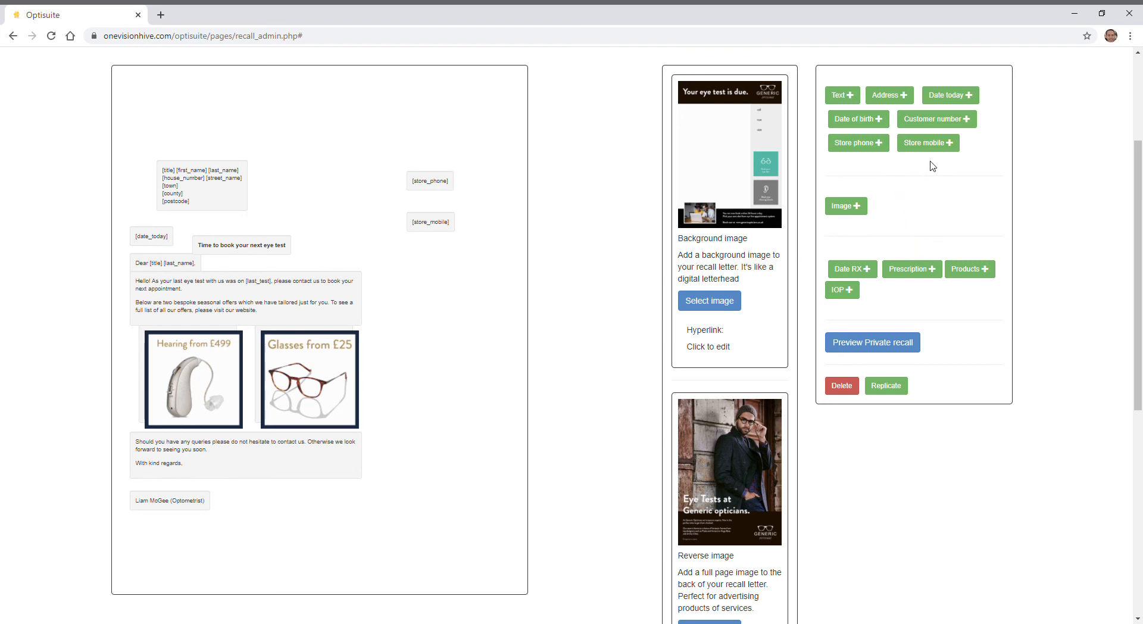
# - Add another store phone field to the letter and preview how it prints, closing the preview again
pyautogui.click(876, 148)
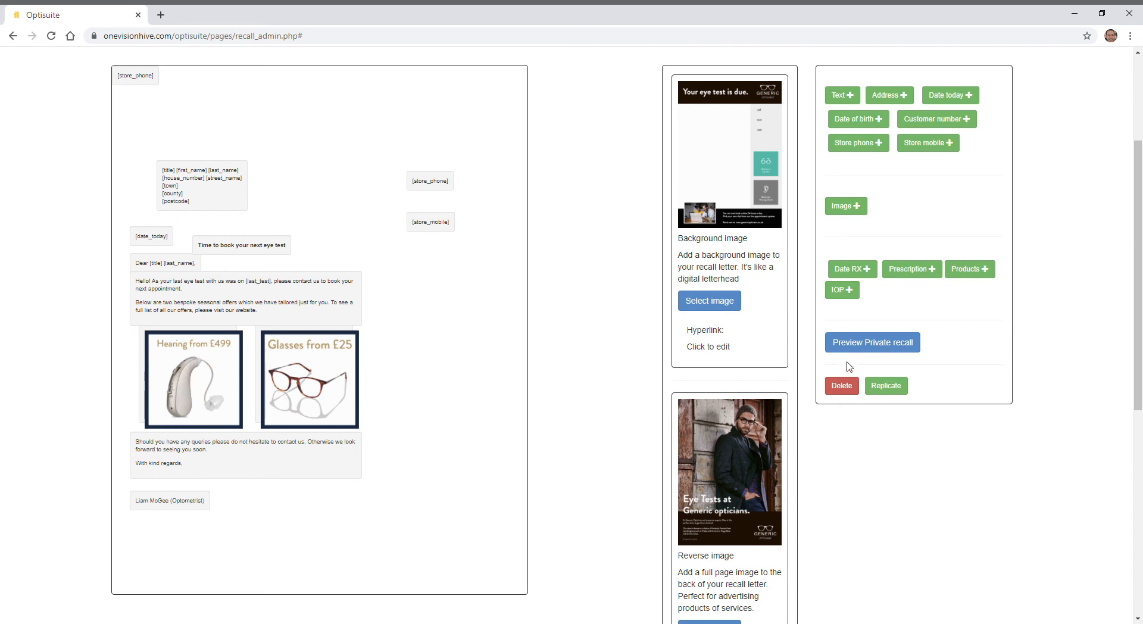
pyautogui.click(871, 344)
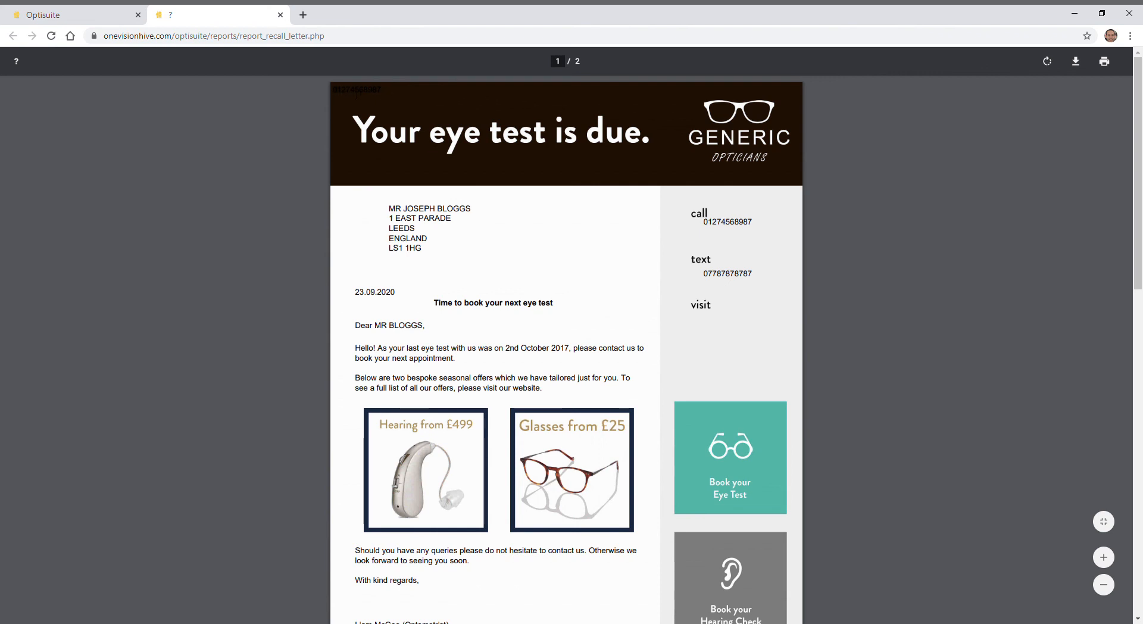
pyautogui.click(280, 15)
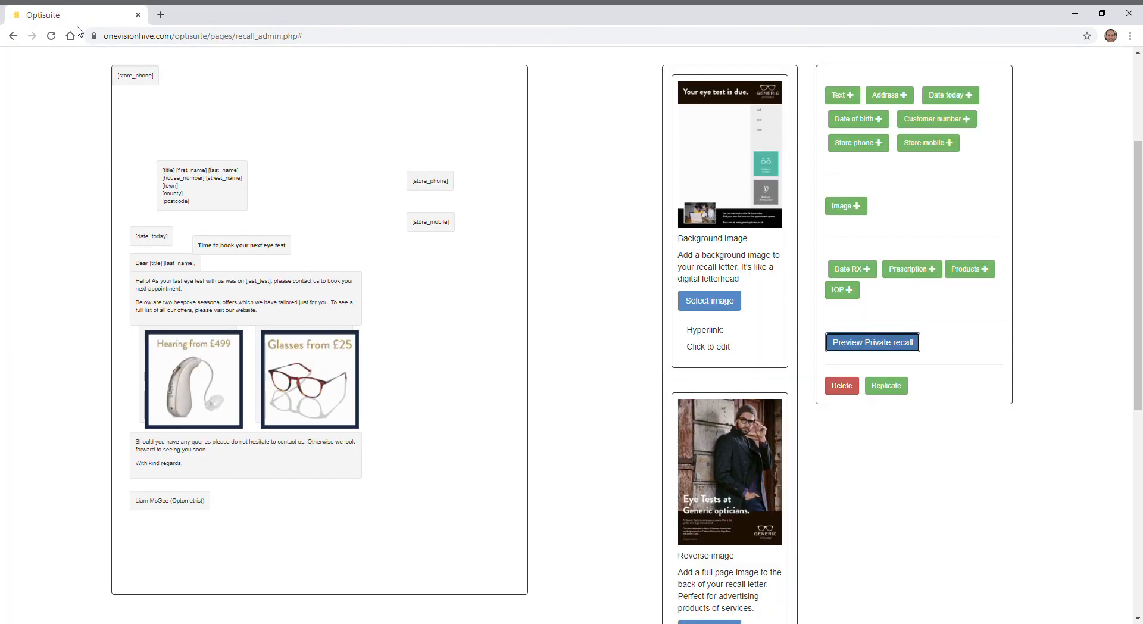
# - Set the new store phone field's vertical position to 55, save it, and check the printed number in a fresh preview
pyautogui.click(138, 81)
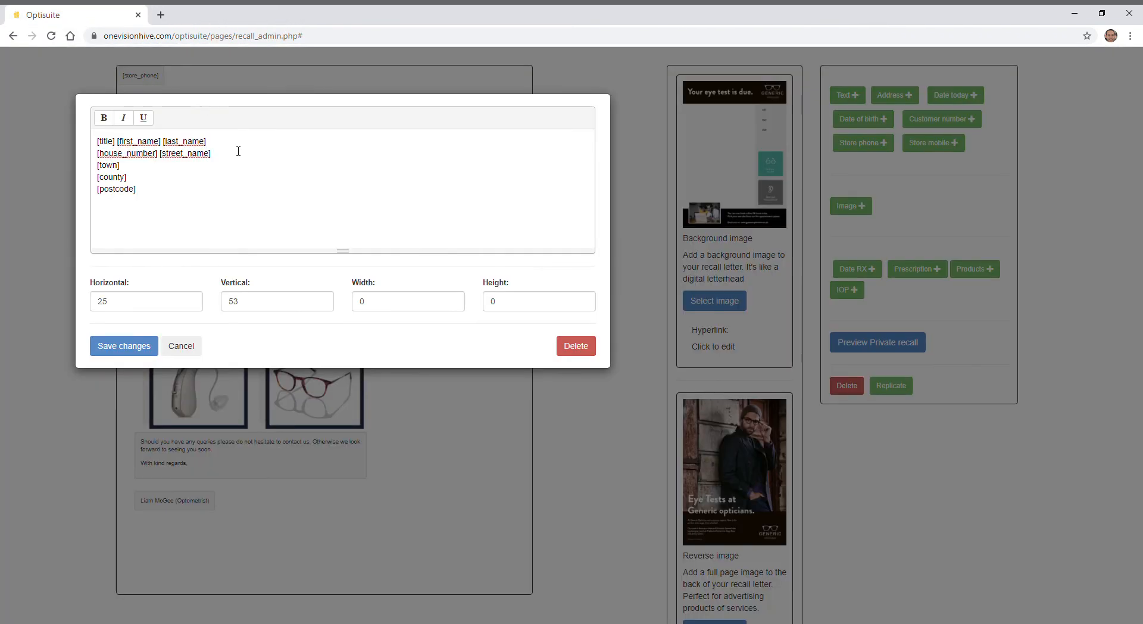
pyautogui.click(286, 299)
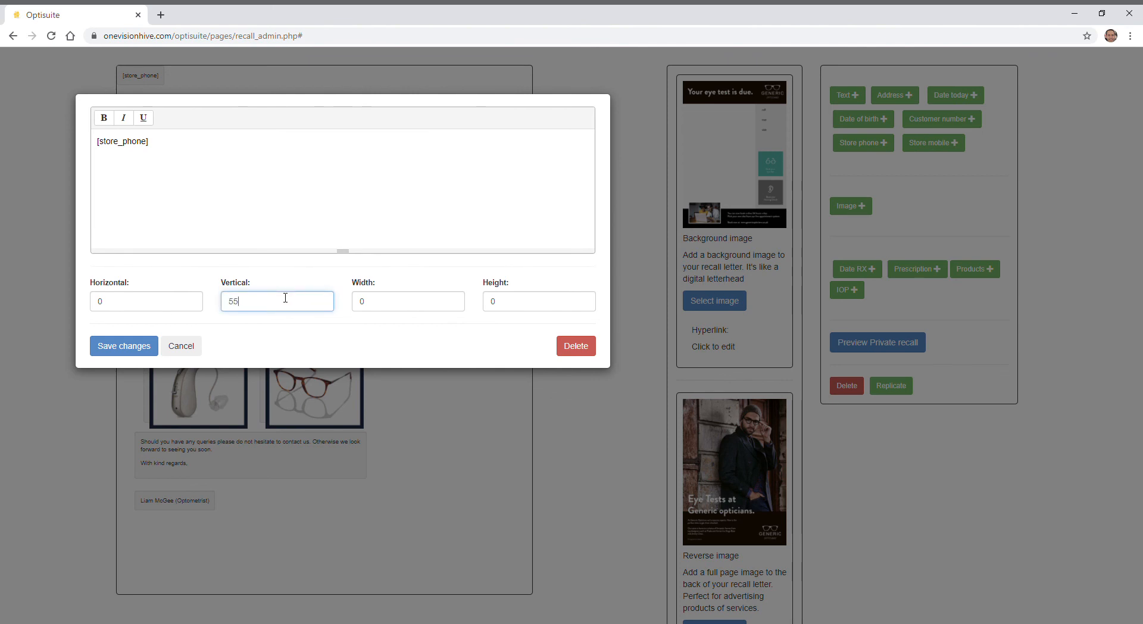
pyautogui.click(124, 346)
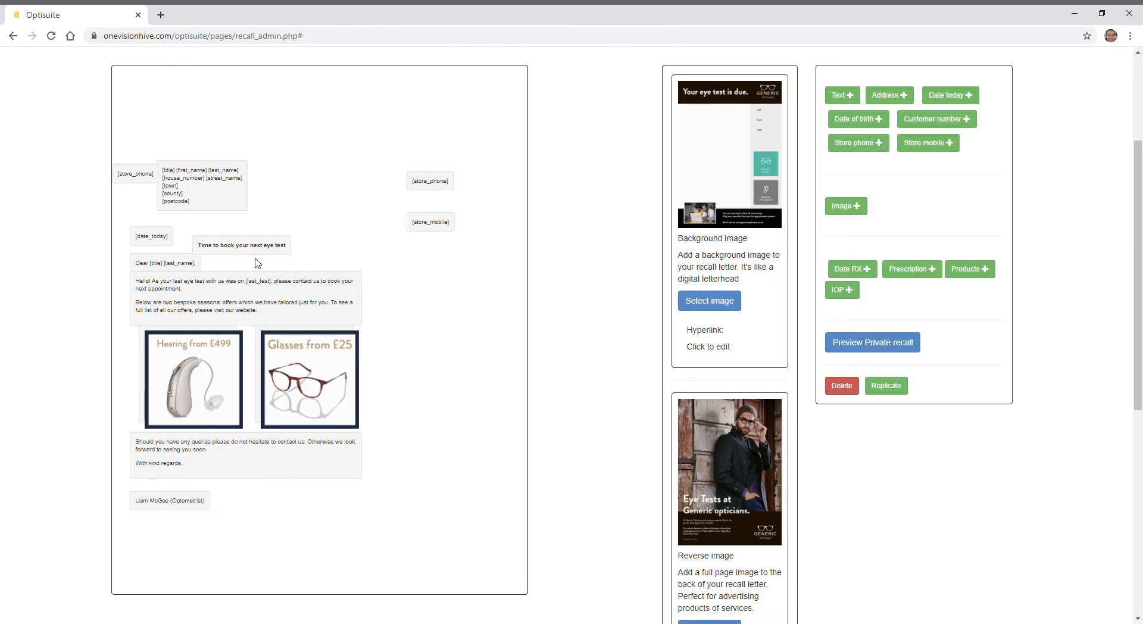
pyautogui.click(908, 344)
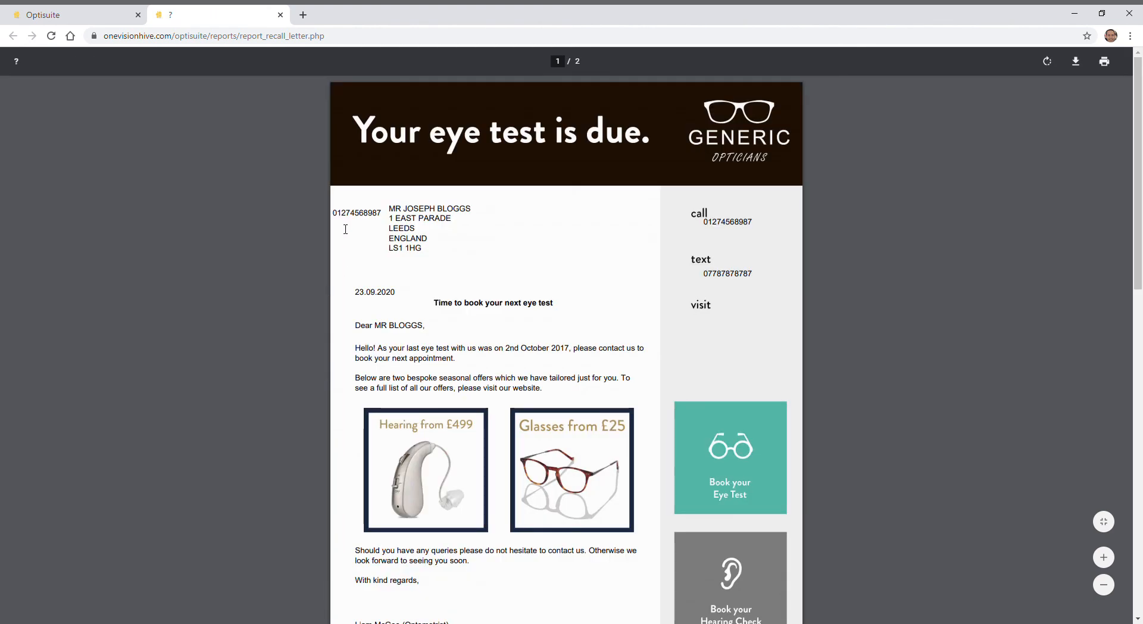
pyautogui.moveTo(332, 213); pyautogui.dragTo(384, 216)
# - Return to the template editor and examine the [last_test] placeholder in the opening paragraph, leaving the block without saving
pyautogui.click(122, 12)
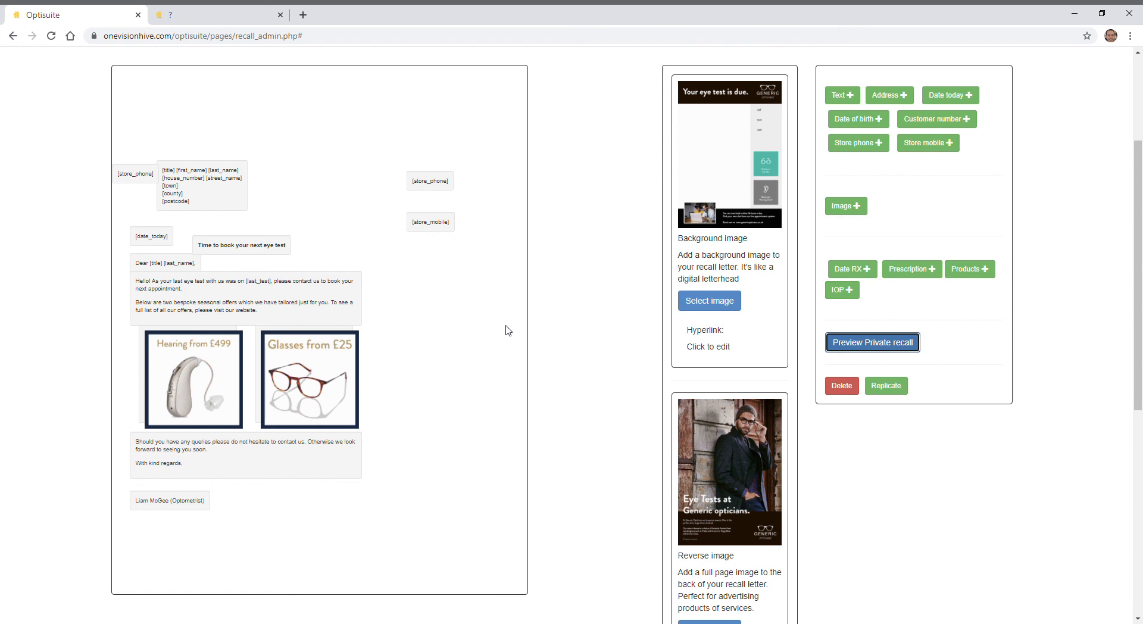
pyautogui.click(268, 307)
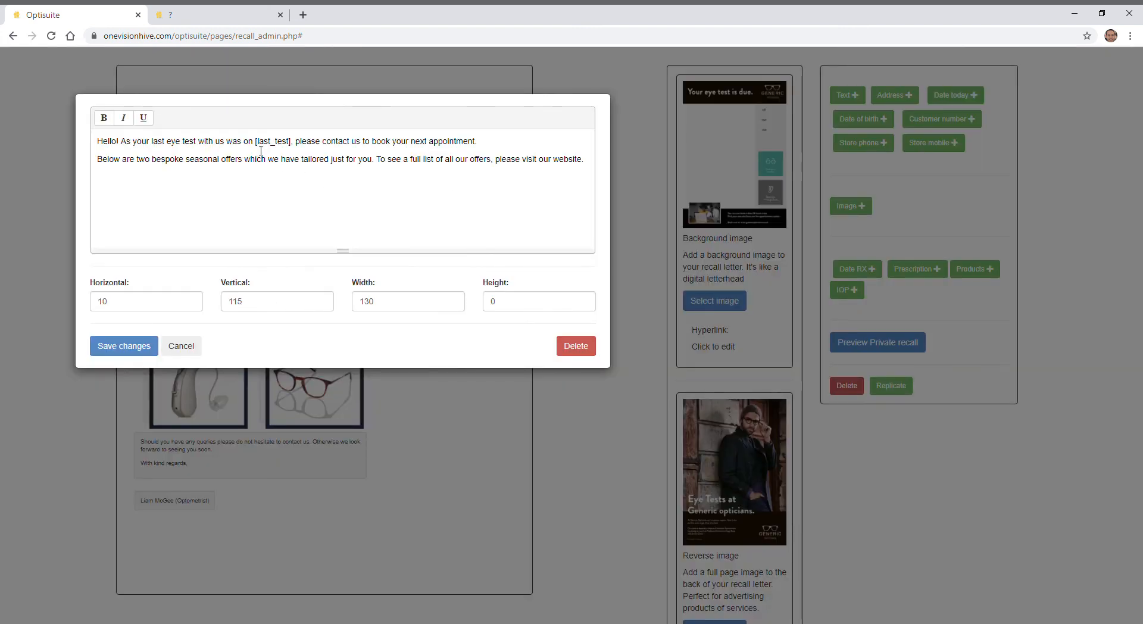
pyautogui.moveTo(256, 147); pyautogui.dragTo(295, 155)
pyautogui.click(282, 148)
pyautogui.click(180, 350)
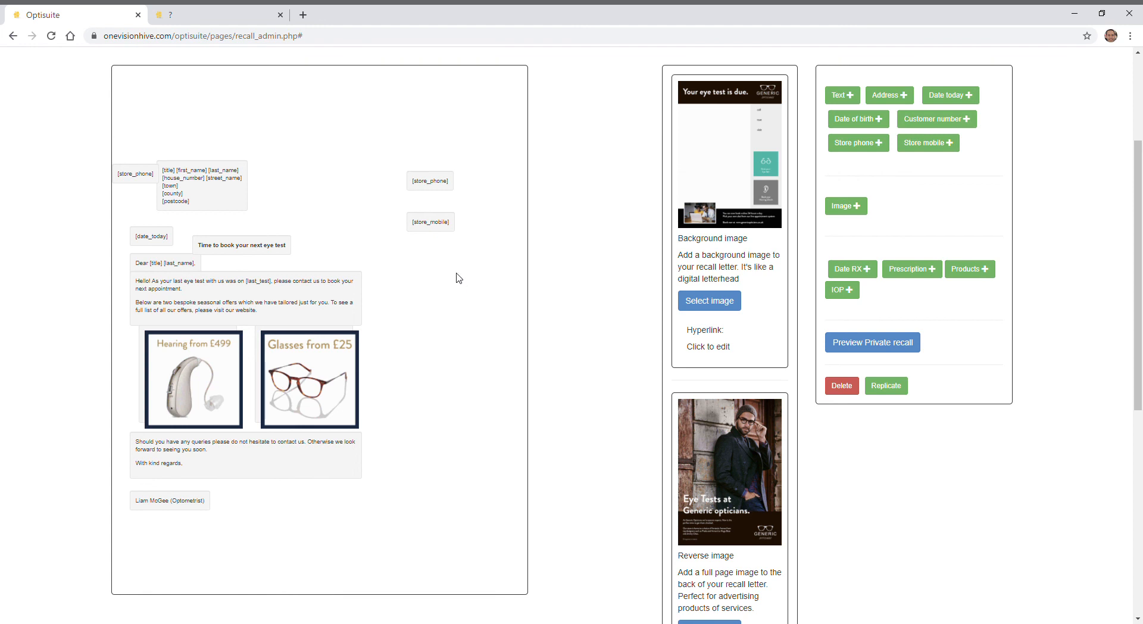
# - Look over the letter preview again, and in the template editor examine the store mobile field's position settings without saving
pyautogui.click(225, 10)
pyautogui.scroll(-1, 664, 317)
pyautogui.scroll(-1, 664, 317)
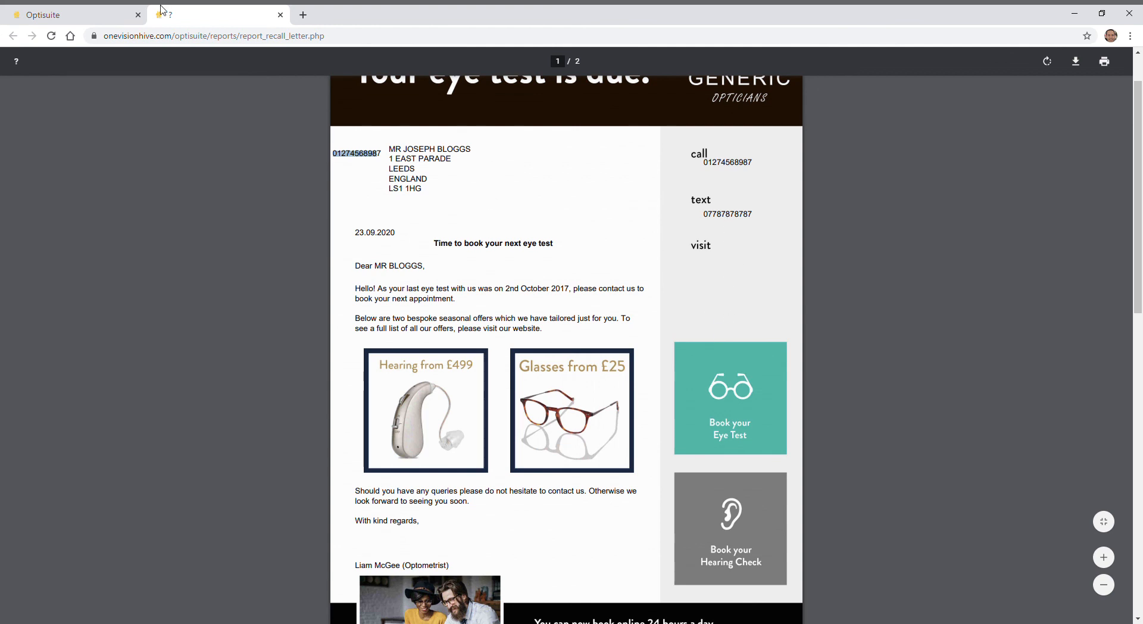
pyautogui.click(89, 14)
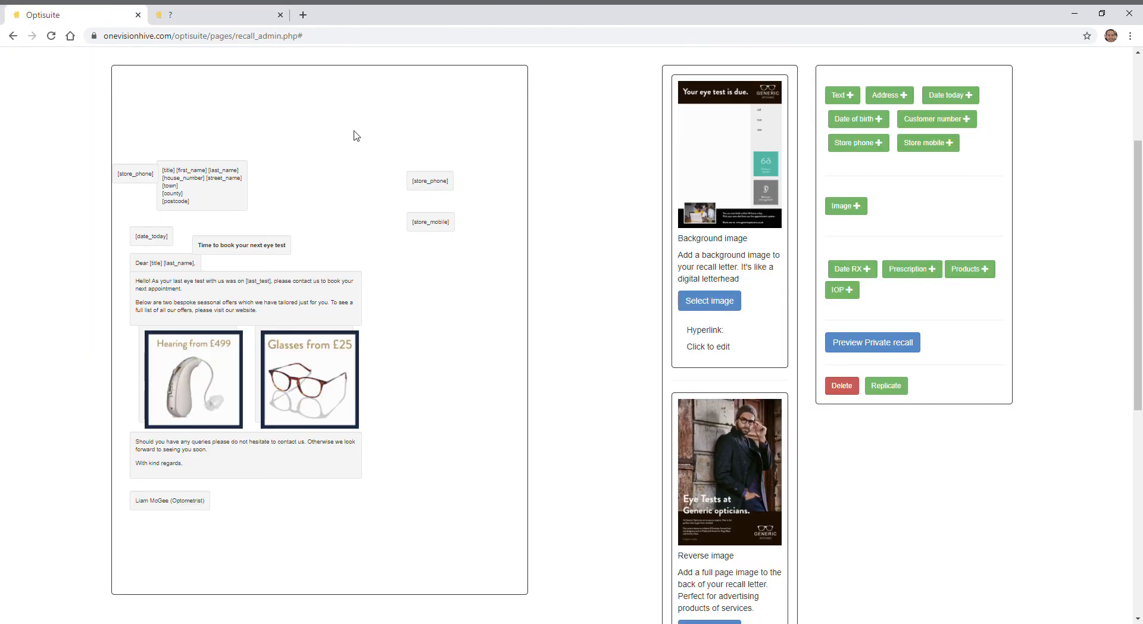
pyautogui.click(425, 226)
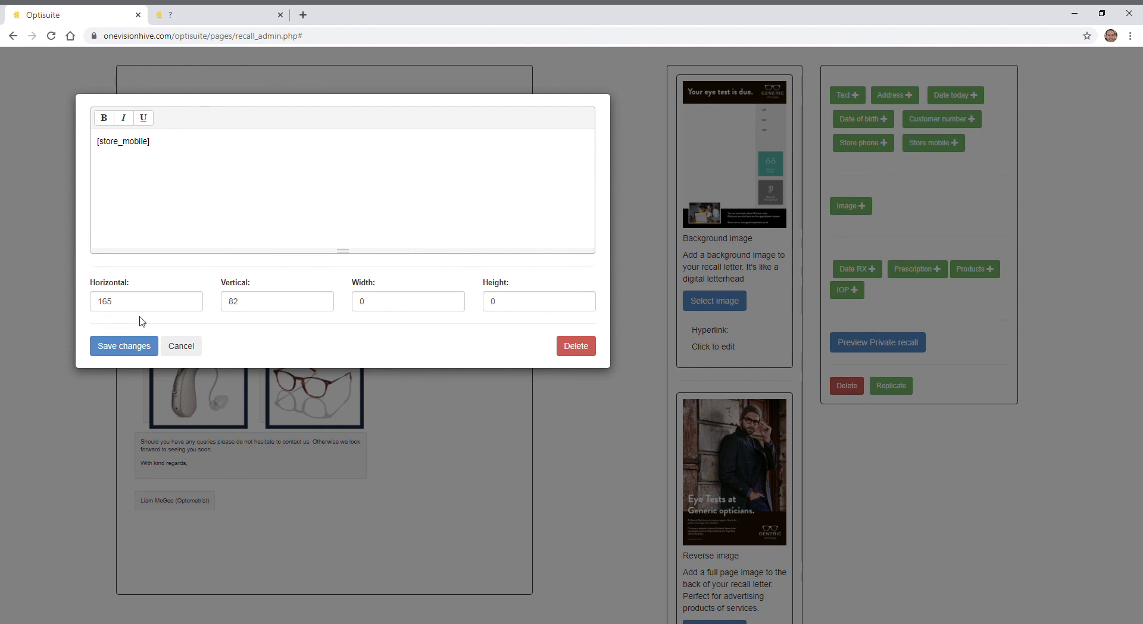
pyautogui.click(183, 346)
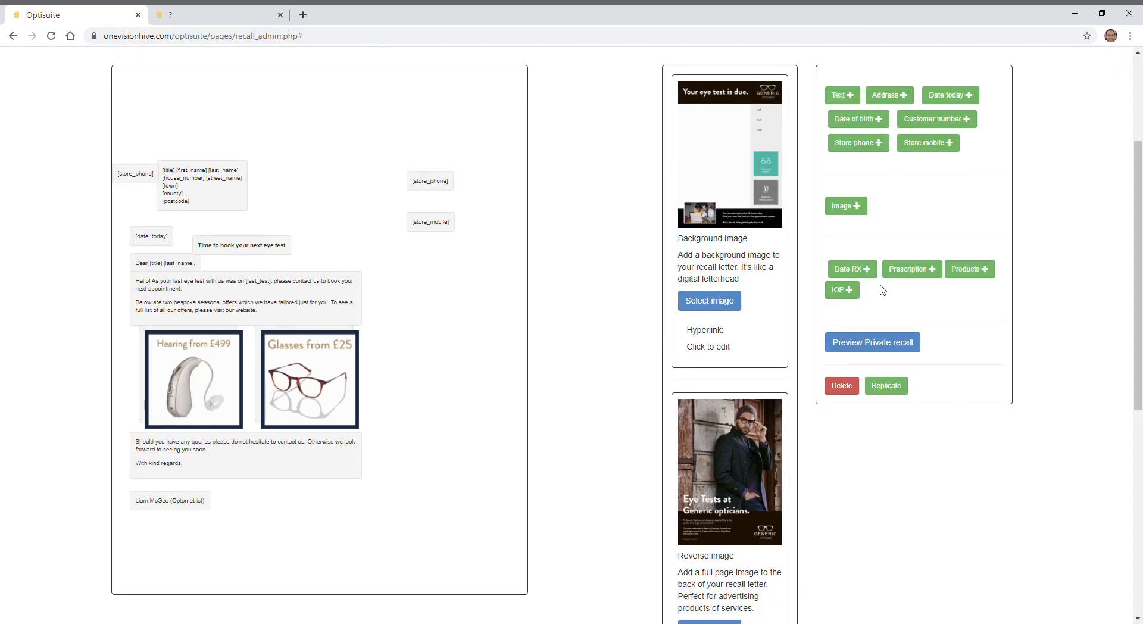
# - Add a new text block to the letter and save it with horizontal position 165 and vertical position 100
pyautogui.click(848, 97)
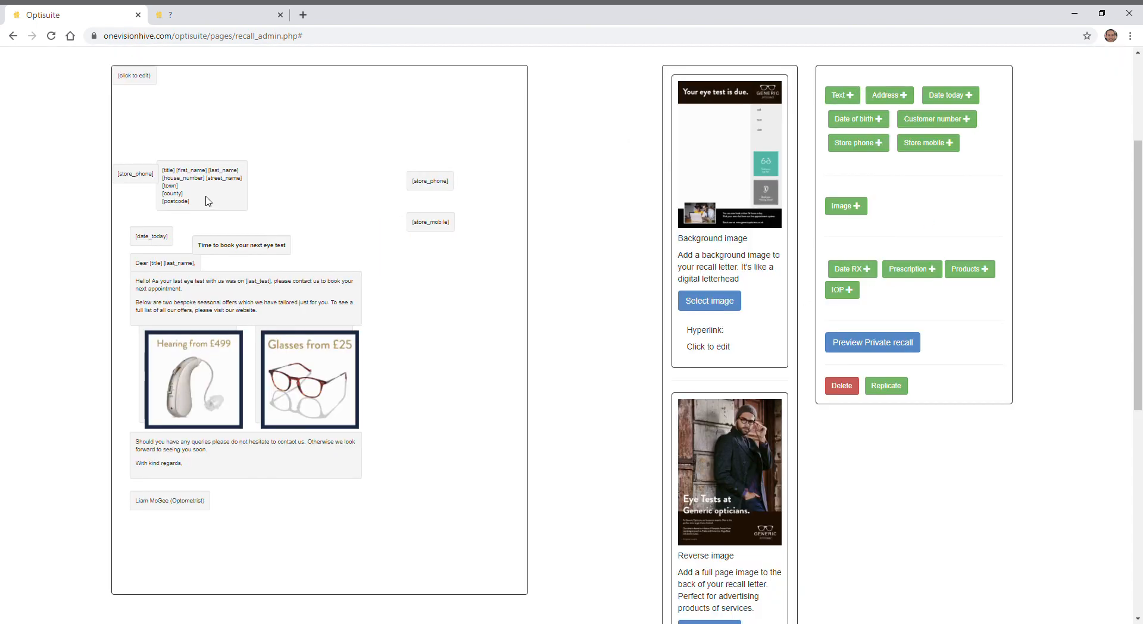
pyautogui.click(138, 80)
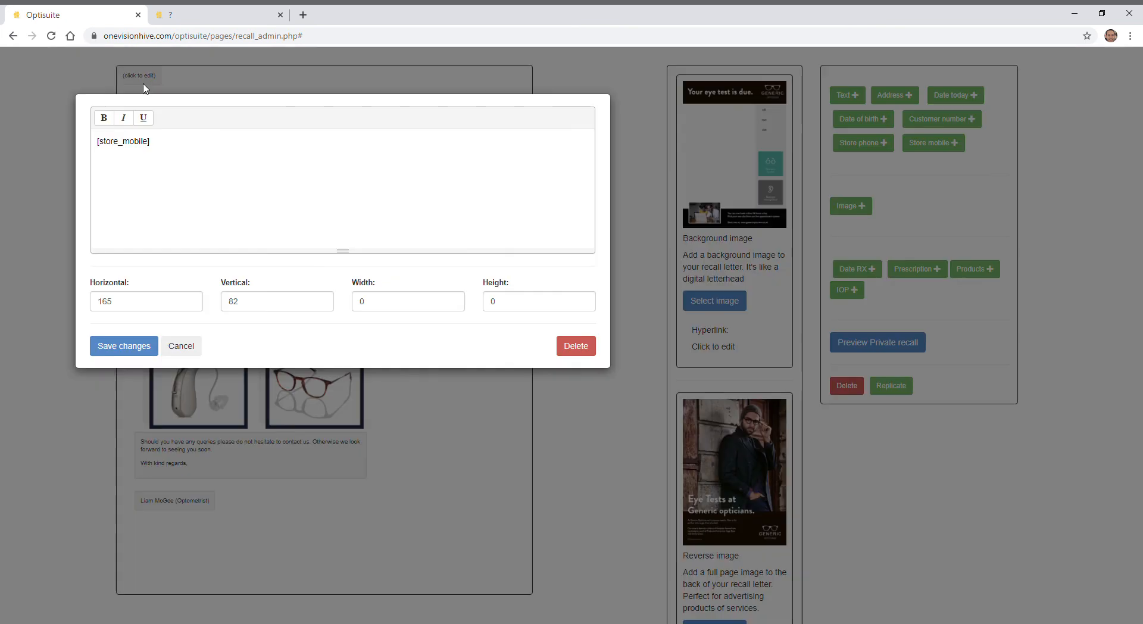
pyautogui.click(142, 307)
pyautogui.write('165')
pyautogui.press('Tab')
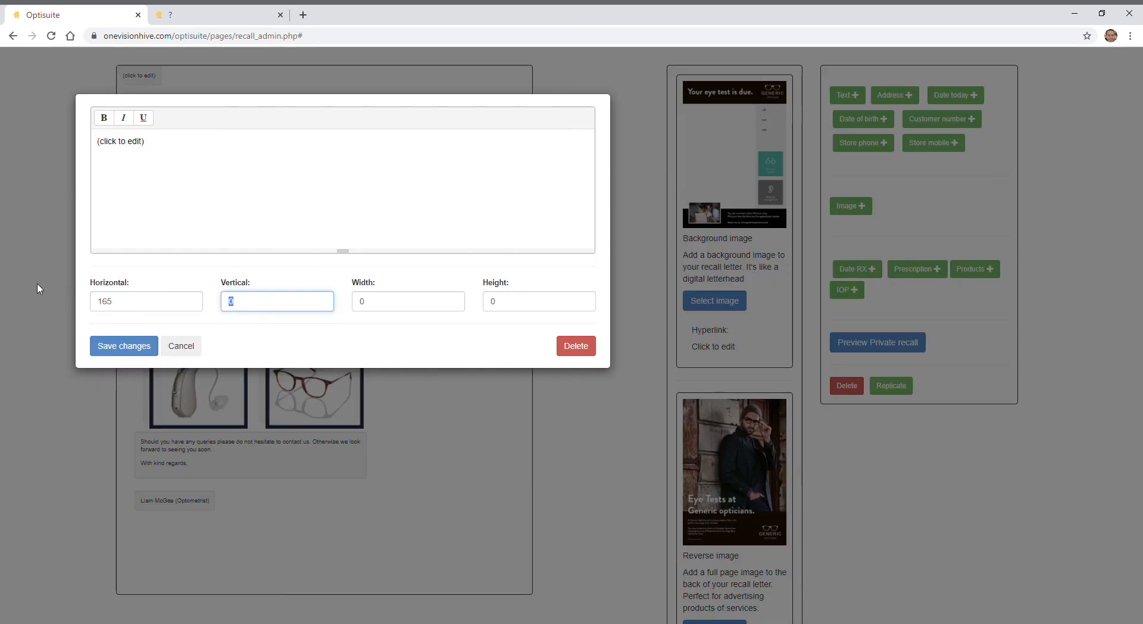
pyautogui.write('100')
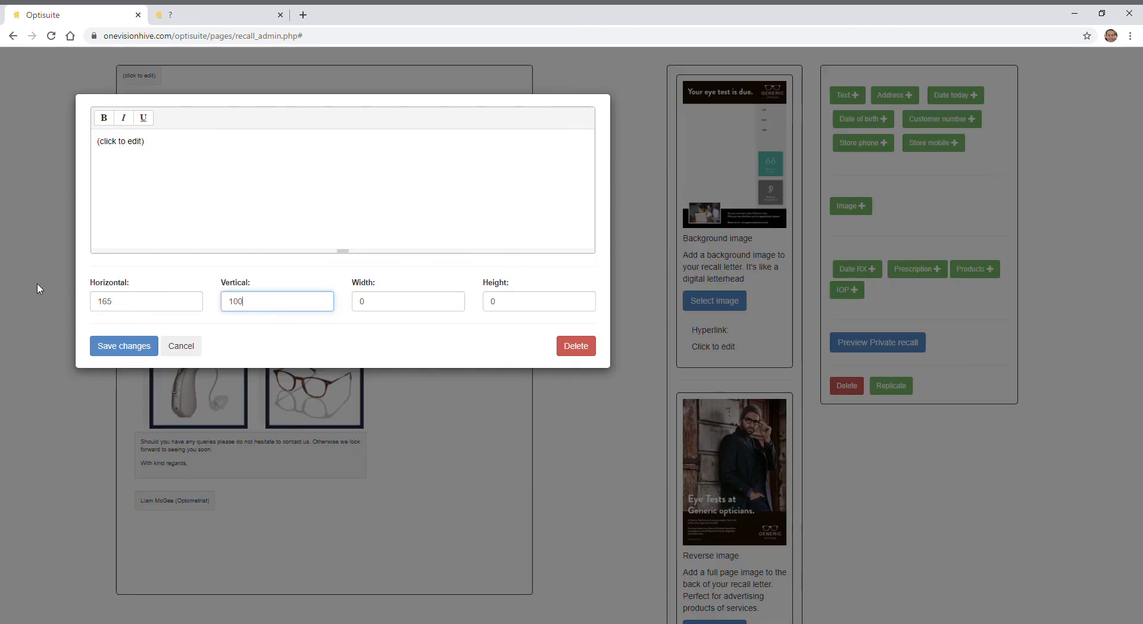
pyautogui.click(107, 347)
# - Replace the new text block's placeholder with the store's postal address on three lines and save it
pyautogui.click(439, 258)
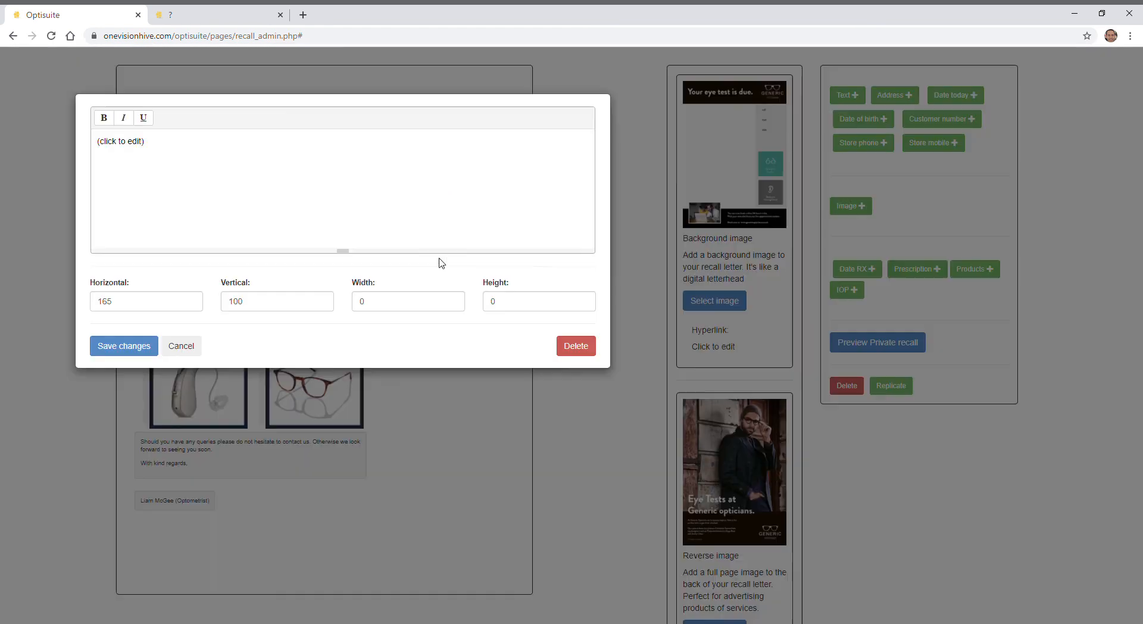
pyautogui.tripleClick(125, 146)
pyautogui.write('1 salisbury crescen')
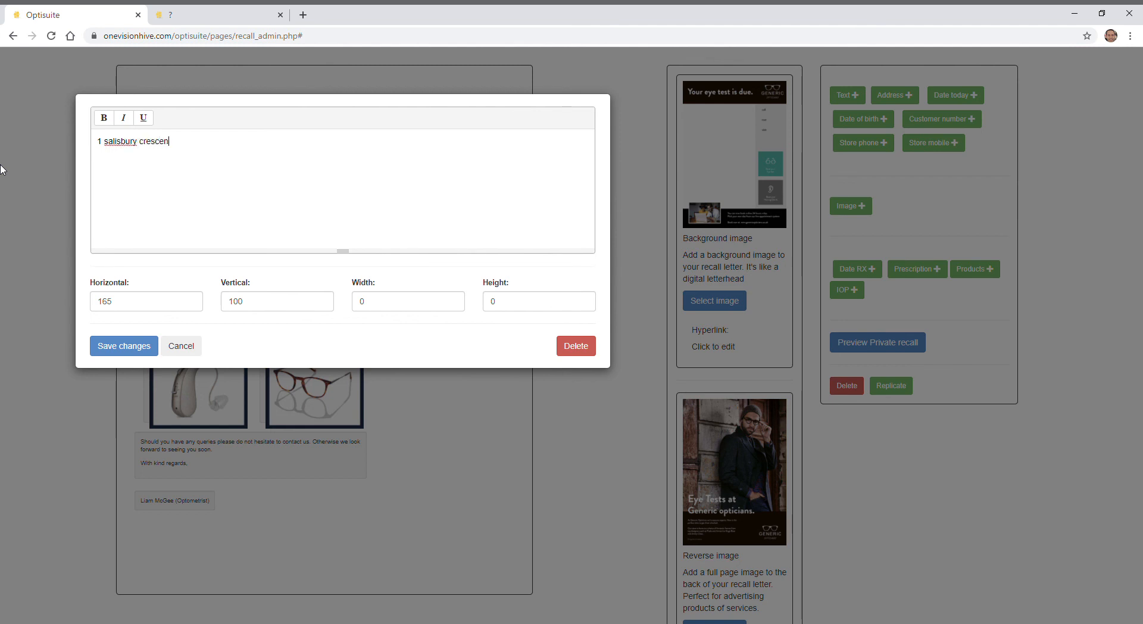
pyautogui.write('ford ')
pyautogui.write('BD1 145')
pyautogui.click(132, 346)
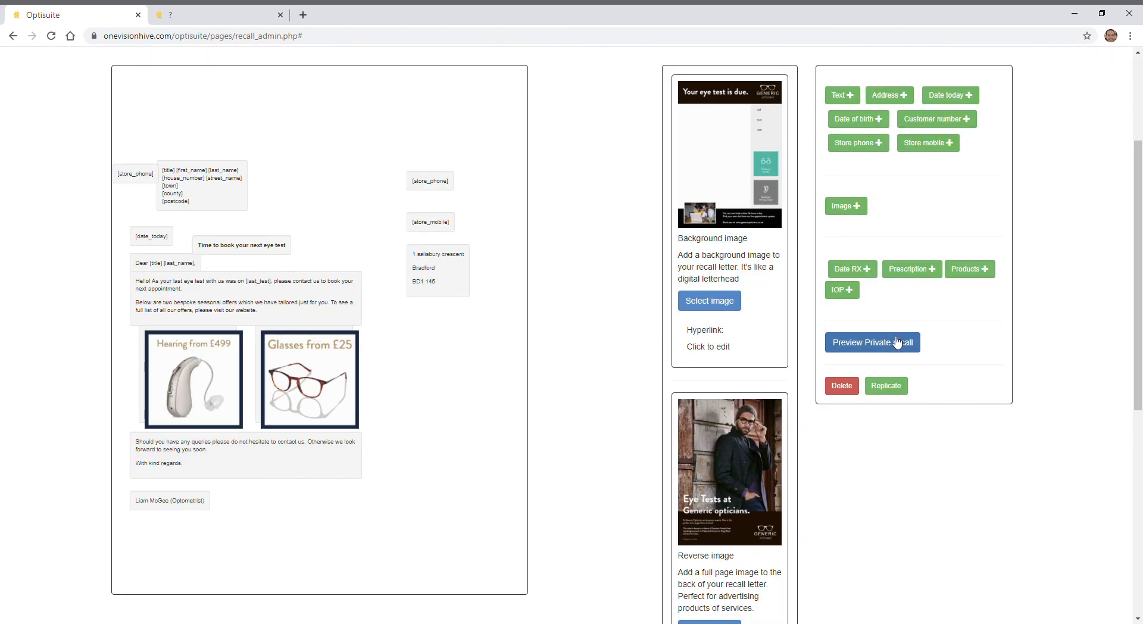
# - Close the outdated preview and check the store address and the rest of the first page in a fresh Private recall preview
pyautogui.click(278, 14)
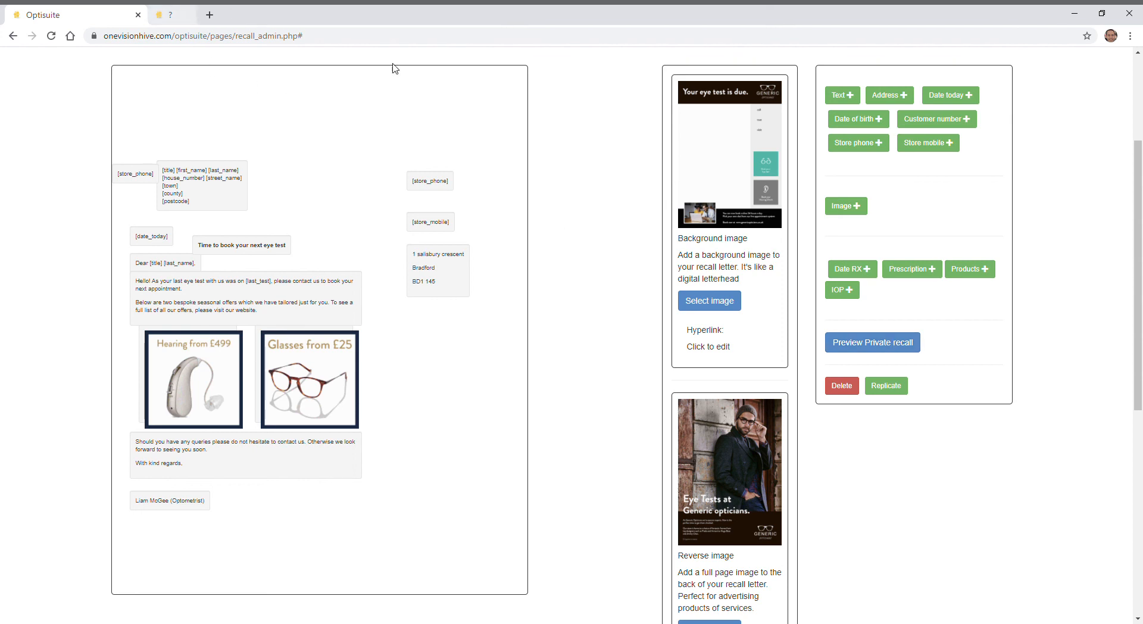
pyautogui.click(861, 341)
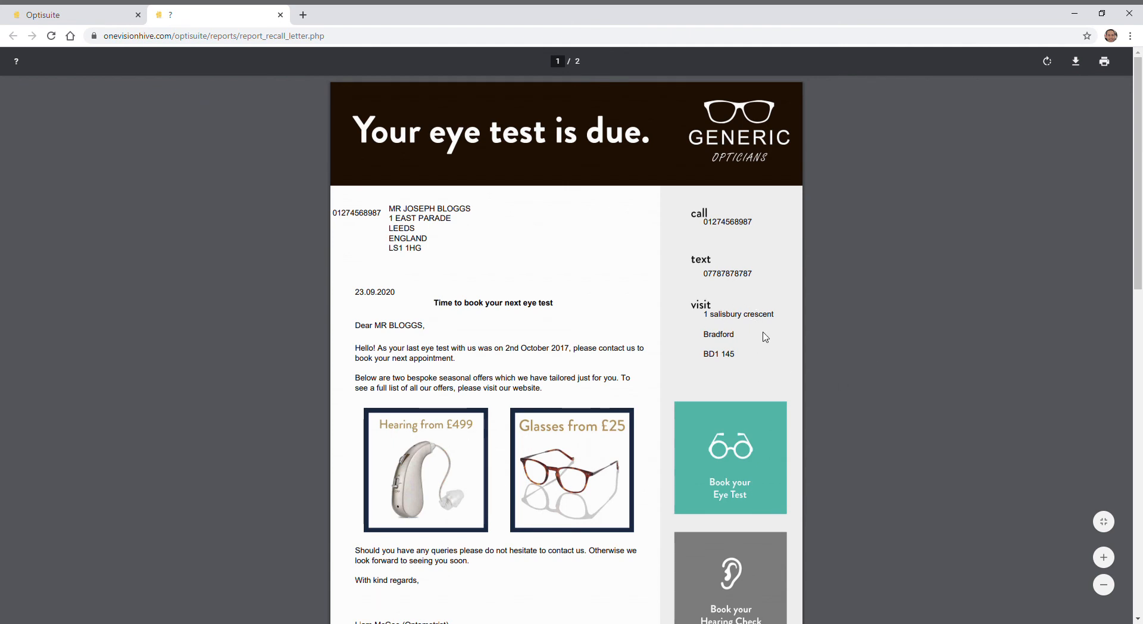
pyautogui.scroll(-2, 765, 337)
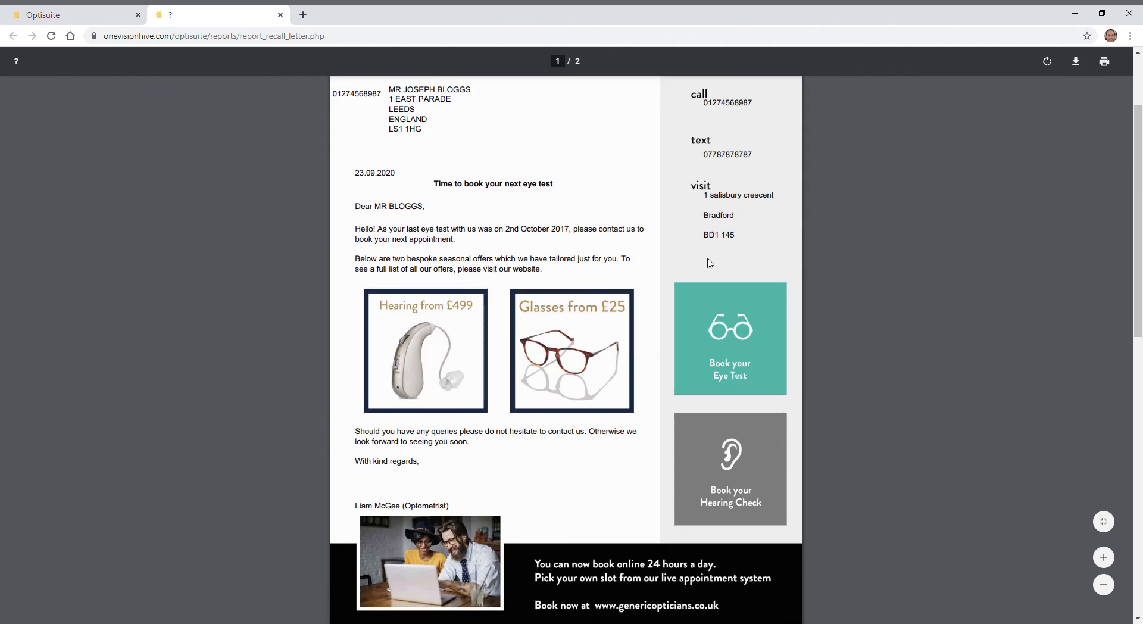